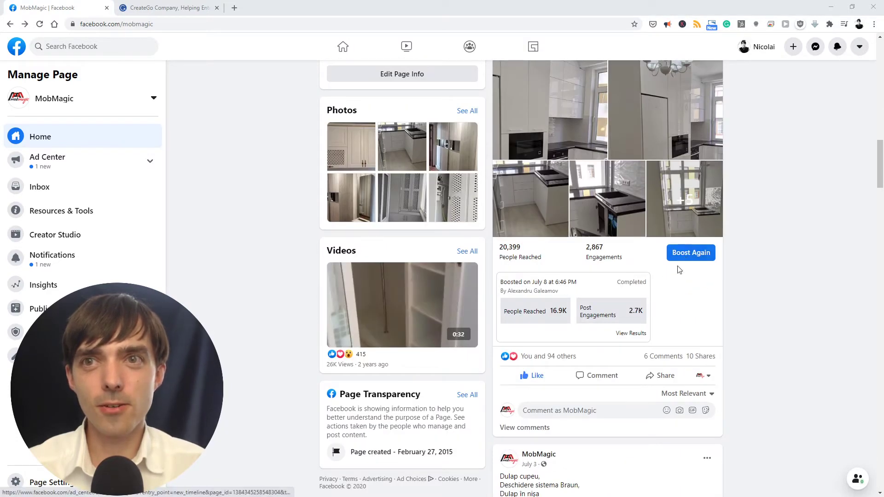
Step: Open the boost form for the July 3 sliding-door wardrobe post, review its audience and duration options, and close it
{"action": "scroll", "coordinate": [702, 277], "scroll_direction": "down", "scroll_amount": 10}
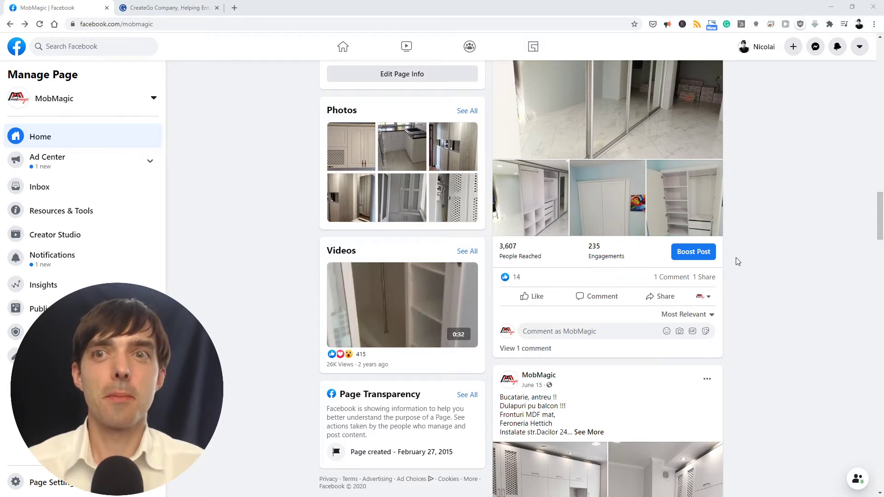
{"action": "scroll", "coordinate": [738, 261], "scroll_direction": "up", "scroll_amount": 1}
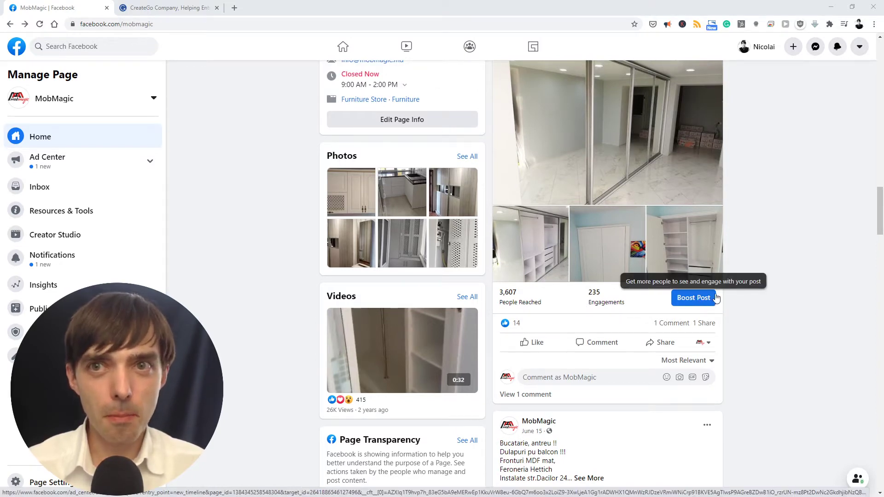
{"action": "left_click", "coordinate": [694, 301]}
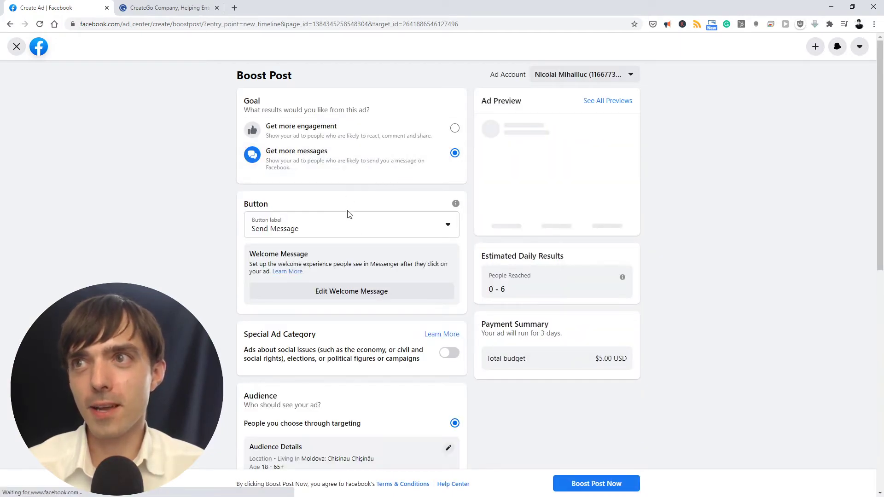
{"action": "scroll", "coordinate": [350, 277], "scroll_direction": "down", "scroll_amount": 5}
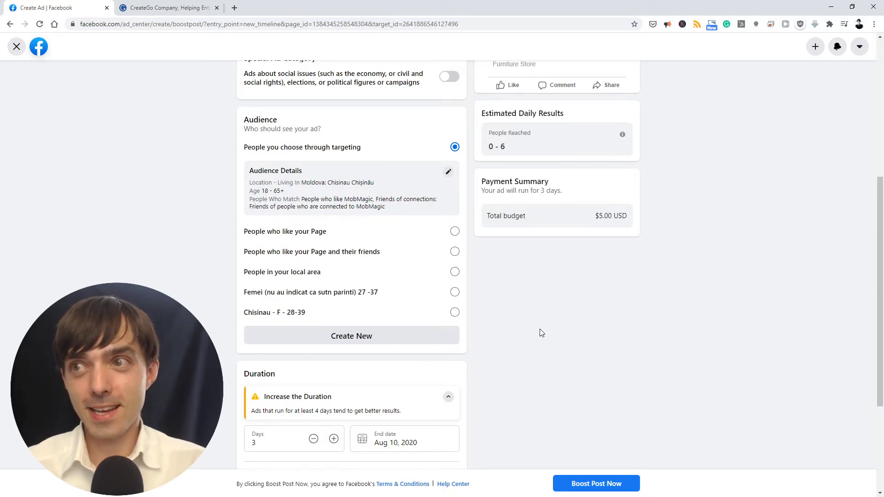
{"action": "left_click", "coordinate": [17, 47]}
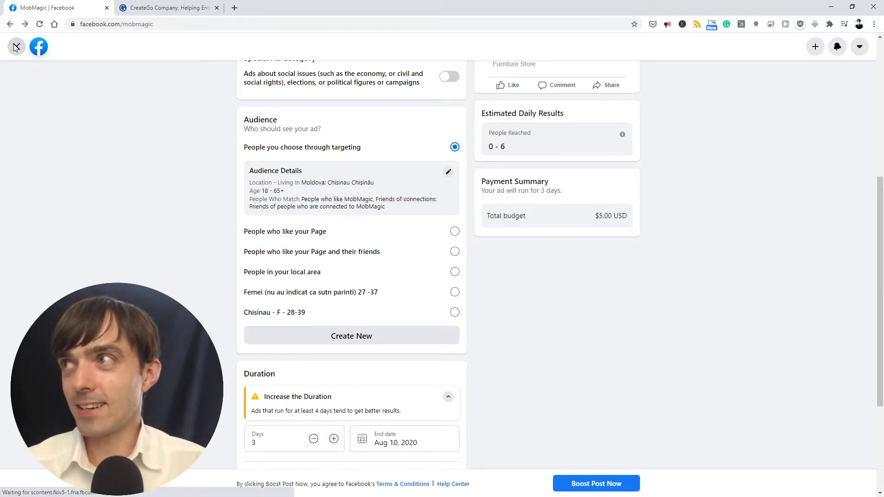
{"action": "left_click", "coordinate": [547, 291]}
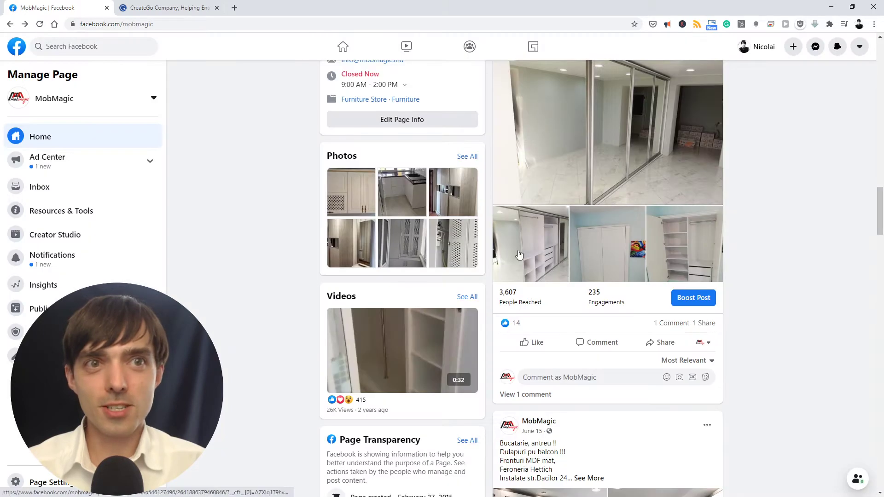
Step: Examine how many people like and follow the MobMagic page in its About section
{"action": "scroll", "coordinate": [309, 312], "scroll_direction": "up", "scroll_amount": 6}
{"action": "scroll", "coordinate": [324, 299], "scroll_direction": "down", "scroll_amount": 7}
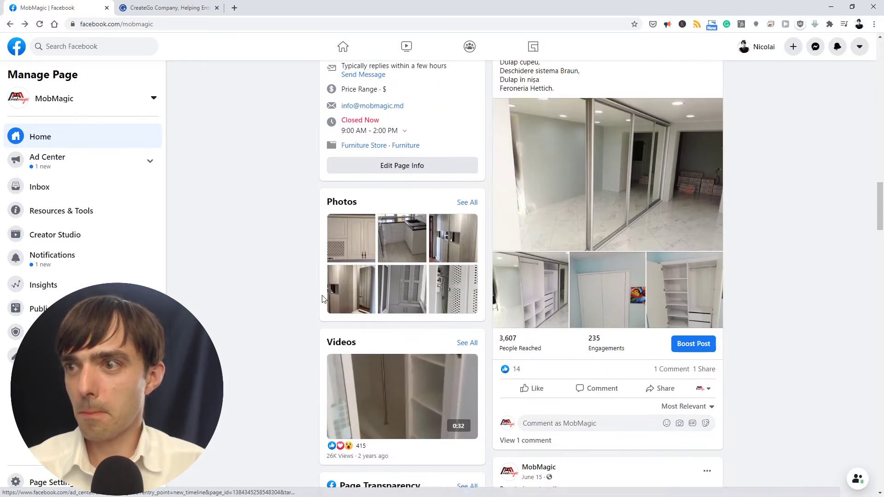
{"action": "scroll", "coordinate": [322, 302], "scroll_direction": "up", "scroll_amount": 7}
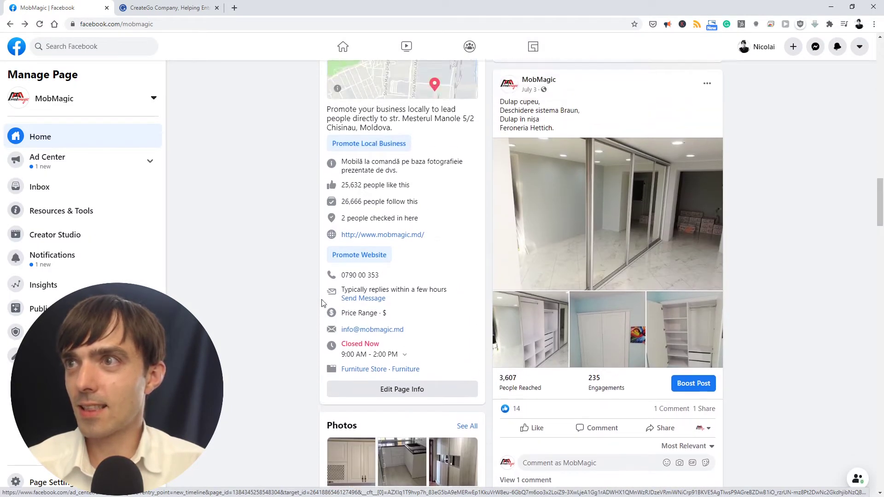
{"action": "left_click_drag", "start_coordinate": [342, 191], "coordinate": [356, 210]}
{"action": "left_click", "coordinate": [378, 224]}
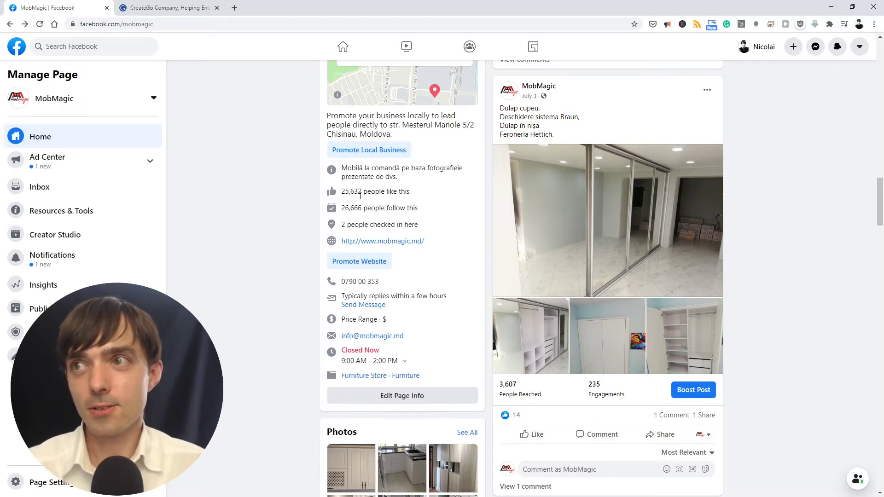
{"action": "left_click_drag", "start_coordinate": [341, 208], "coordinate": [376, 210]}
{"action": "left_click", "coordinate": [390, 216]}
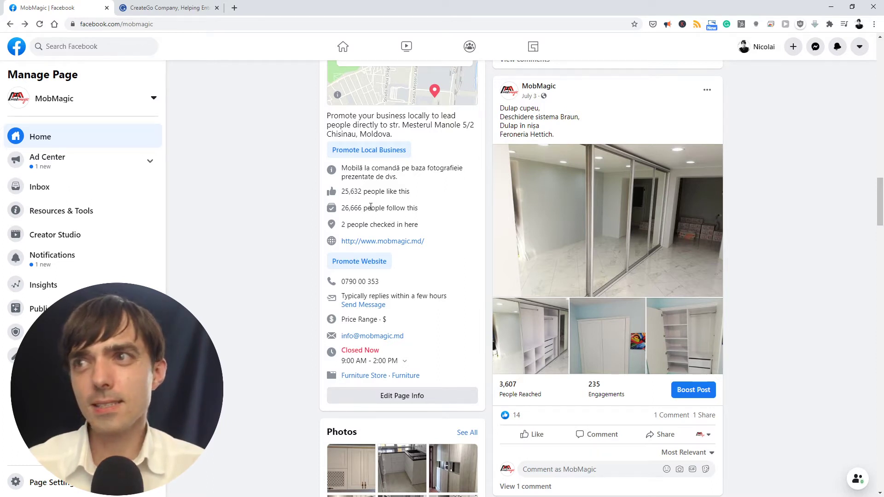
{"action": "left_click_drag", "start_coordinate": [364, 208], "coordinate": [360, 208]}
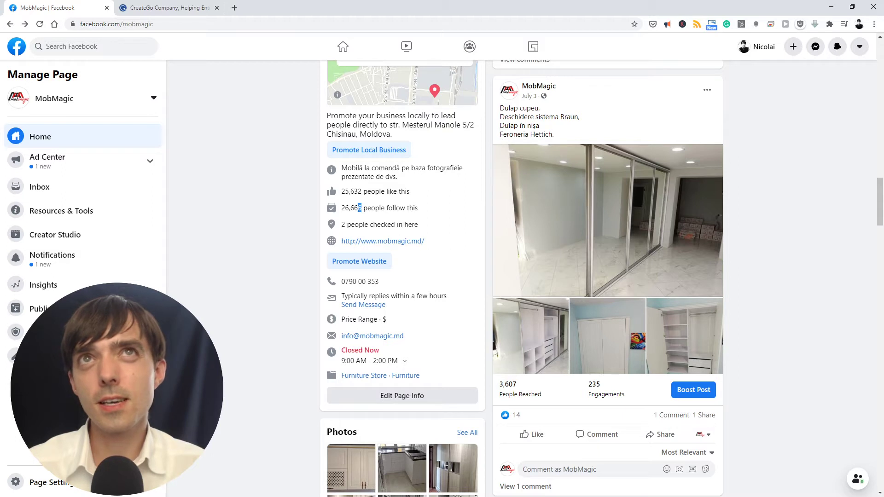
{"action": "left_click", "coordinate": [416, 221]}
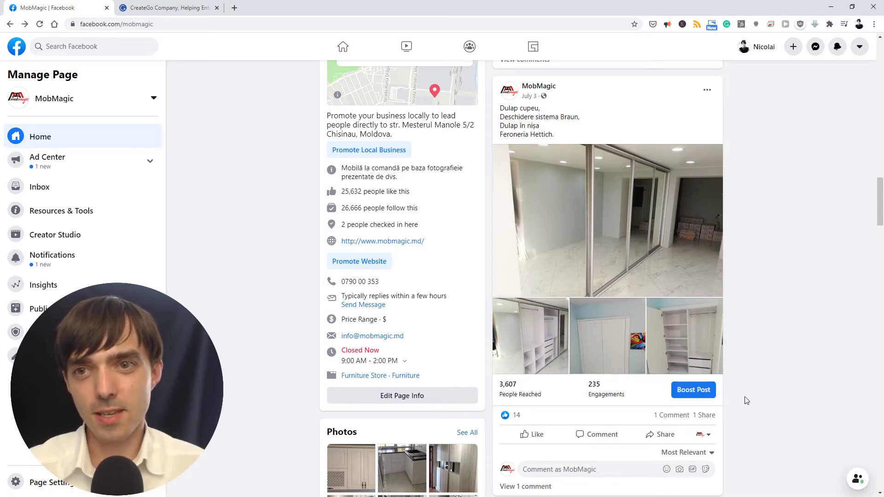
Step: Review the page's Insights and the reach and engagement of the previously boosted kitchen posts
{"action": "scroll", "coordinate": [746, 401], "scroll_direction": "down", "scroll_amount": 2}
{"action": "scroll", "coordinate": [745, 400], "scroll_direction": "up", "scroll_amount": 1}
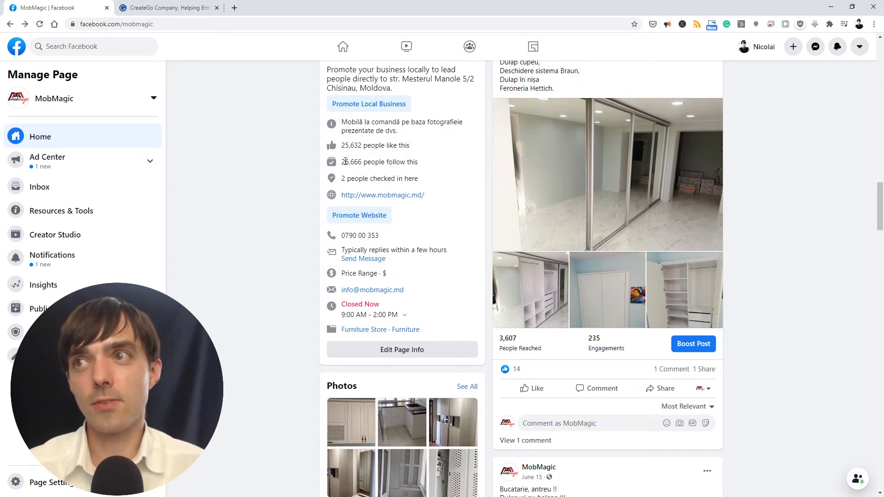
{"action": "scroll", "coordinate": [463, 269], "scroll_direction": "up", "scroll_amount": 5}
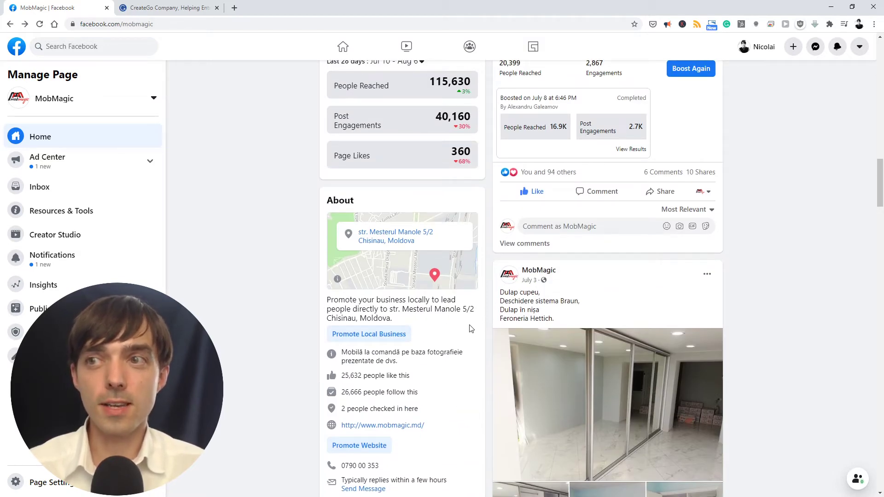
{"action": "scroll", "coordinate": [473, 330], "scroll_direction": "down", "scroll_amount": 3}
{"action": "scroll", "coordinate": [475, 330], "scroll_direction": "up", "scroll_amount": 10}
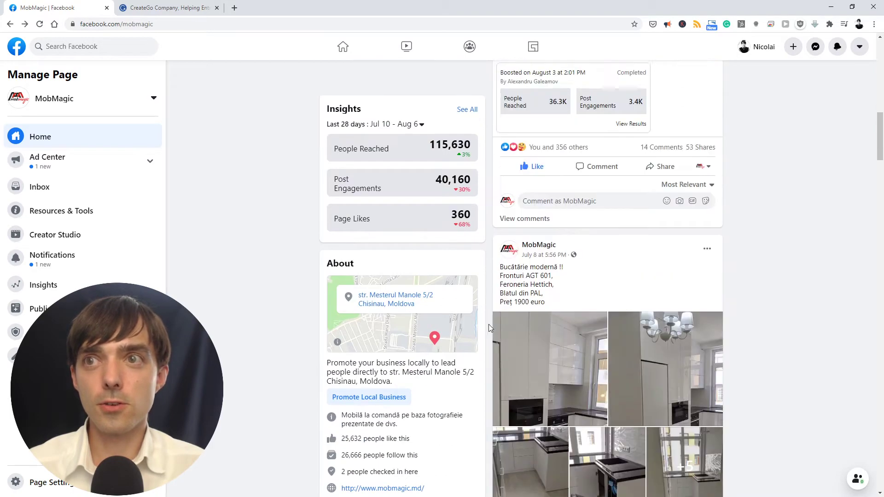
{"action": "scroll", "coordinate": [488, 324], "scroll_direction": "up", "scroll_amount": 10}
{"action": "scroll", "coordinate": [552, 315], "scroll_direction": "down", "scroll_amount": 3}
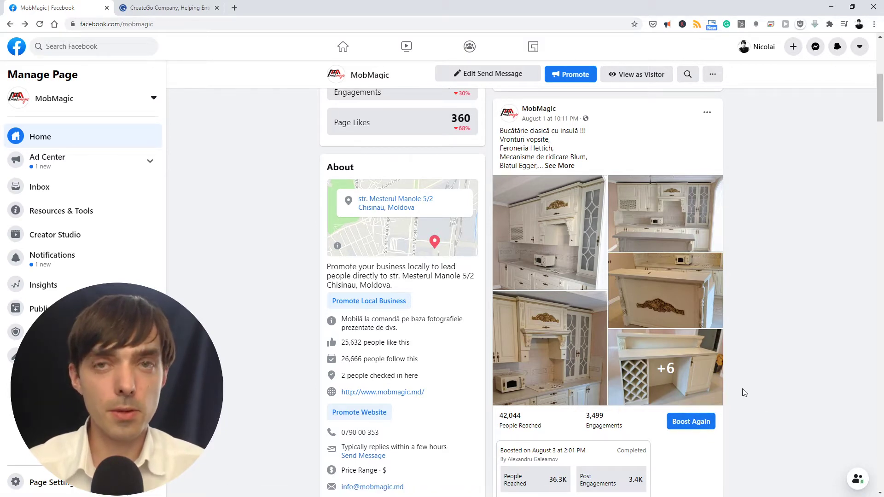
{"action": "scroll", "coordinate": [741, 243], "scroll_direction": "down", "scroll_amount": 6}
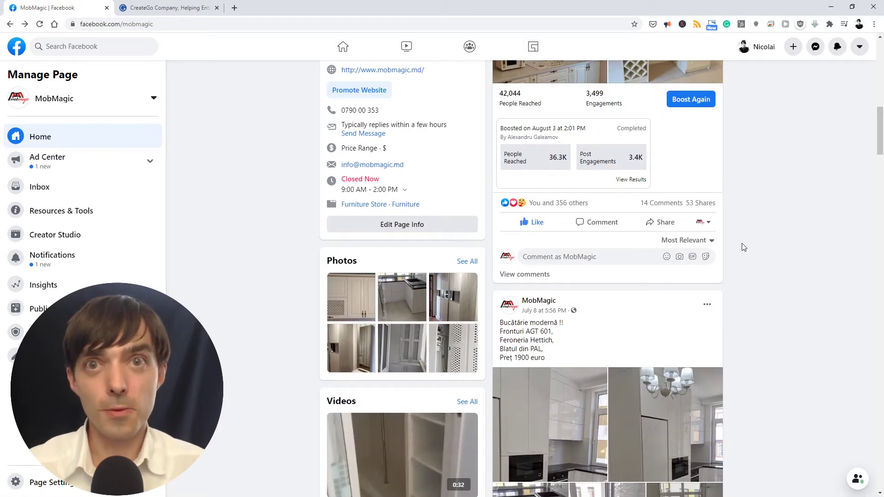
{"action": "scroll", "coordinate": [742, 247], "scroll_direction": "down", "scroll_amount": 3}
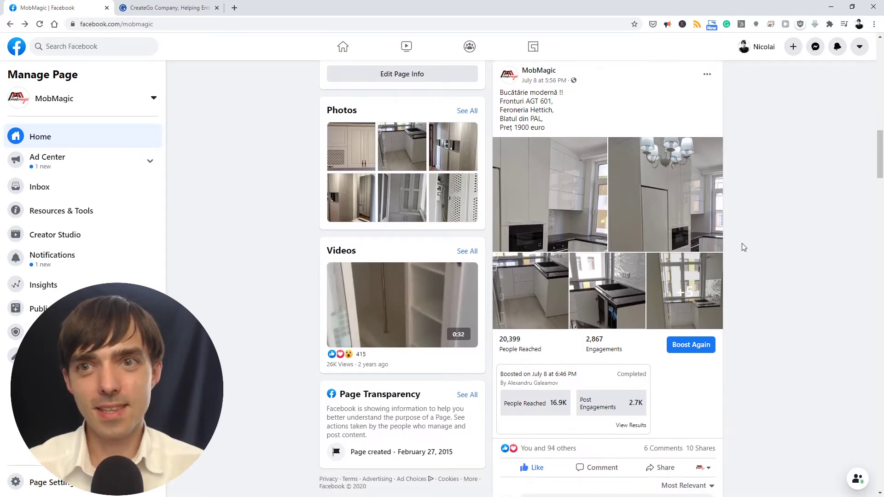
Step: Start boosting the July 3 wardrobe post with the Get more messages goal and the Send Message button
{"action": "scroll", "coordinate": [744, 247], "scroll_direction": "down", "scroll_amount": 10}
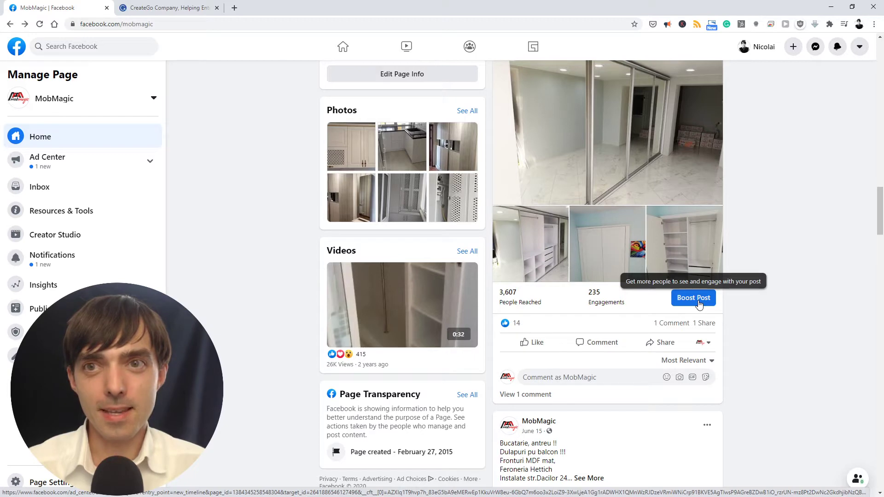
{"action": "left_click", "coordinate": [699, 305]}
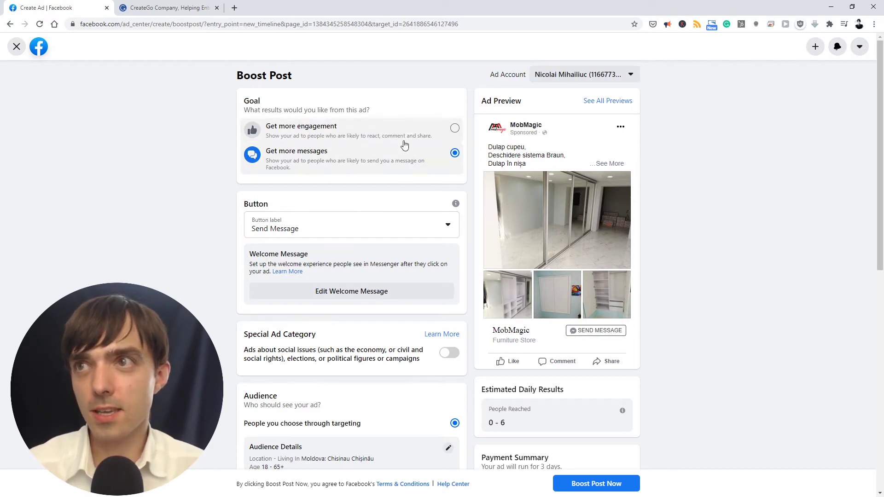
{"action": "left_click", "coordinate": [334, 131]}
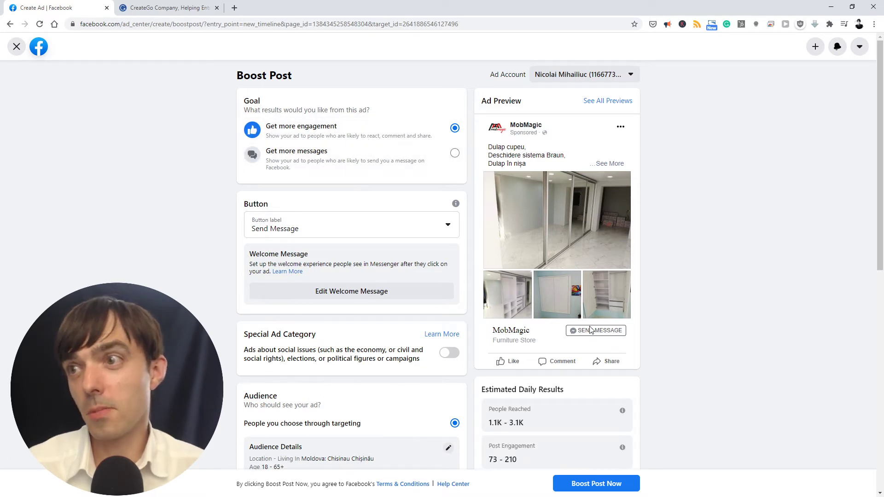
{"action": "left_click", "coordinate": [391, 227]}
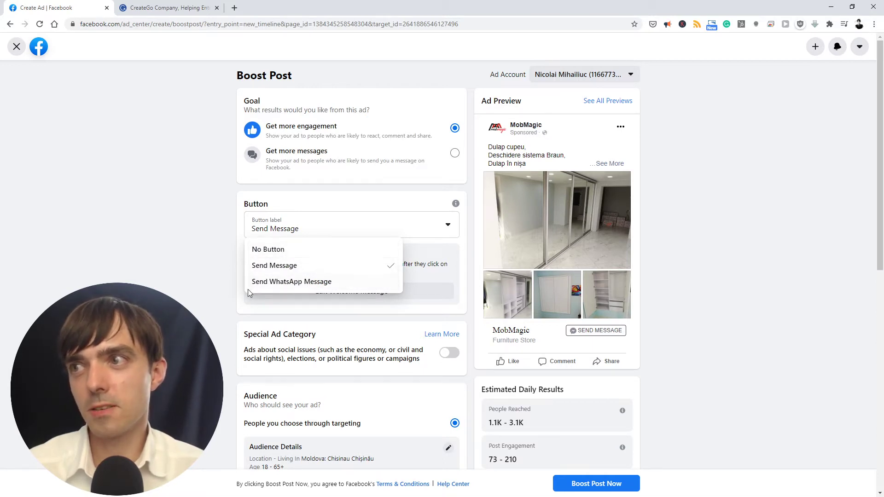
{"action": "left_click", "coordinate": [290, 266]}
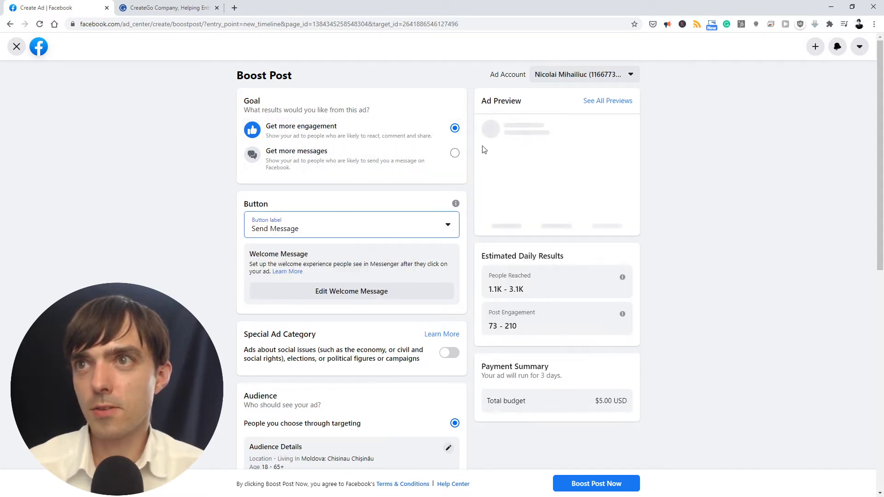
{"action": "left_click", "coordinate": [449, 159]}
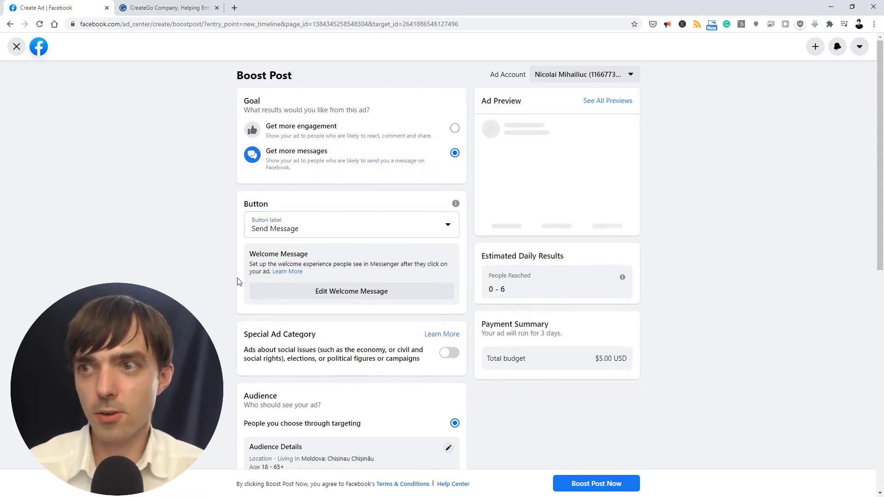
Step: Edit the targeted audience and set the radius around Chisinau to 10 mi
{"action": "scroll", "coordinate": [222, 291], "scroll_direction": "down", "scroll_amount": 2}
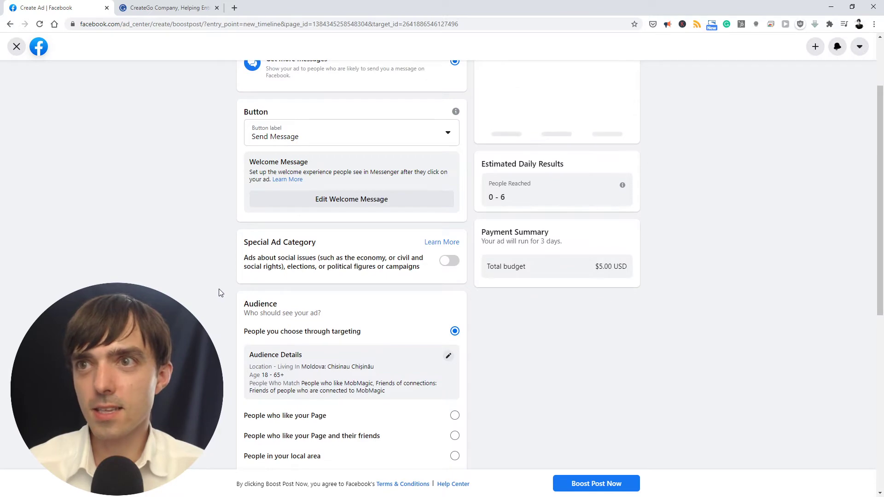
{"action": "scroll", "coordinate": [220, 294], "scroll_direction": "up", "scroll_amount": 2}
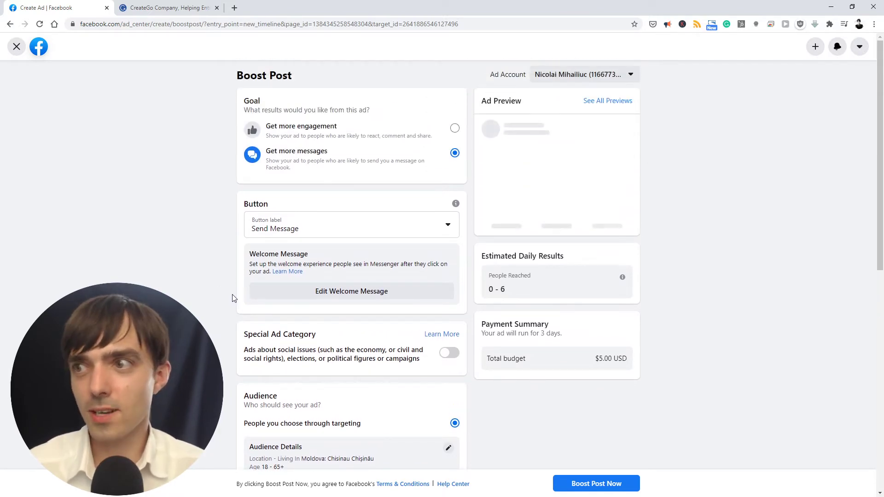
{"action": "scroll", "coordinate": [231, 297], "scroll_direction": "down", "scroll_amount": 3}
{"action": "scroll", "coordinate": [205, 298], "scroll_direction": "down", "scroll_amount": 2}
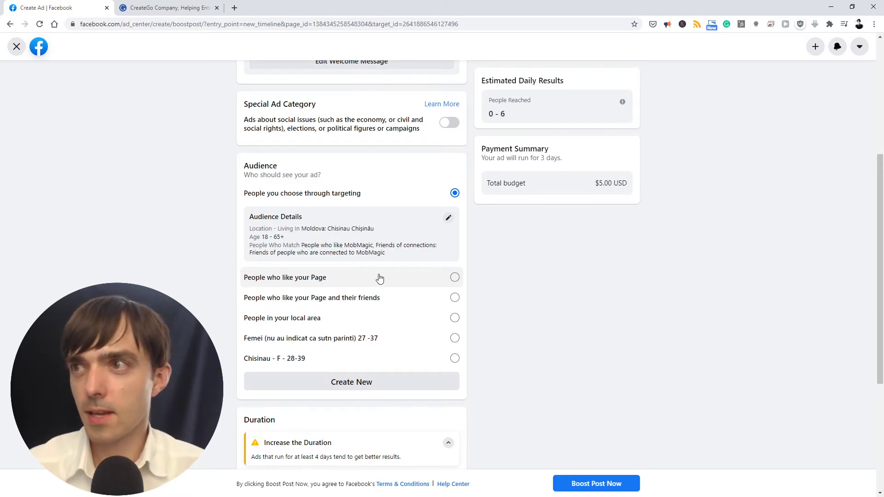
{"action": "left_click", "coordinate": [448, 218]}
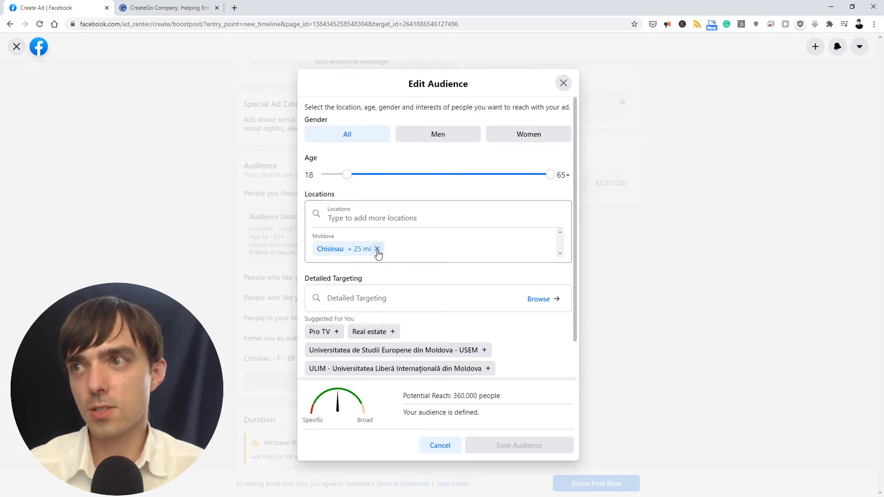
{"action": "left_click", "coordinate": [341, 251]}
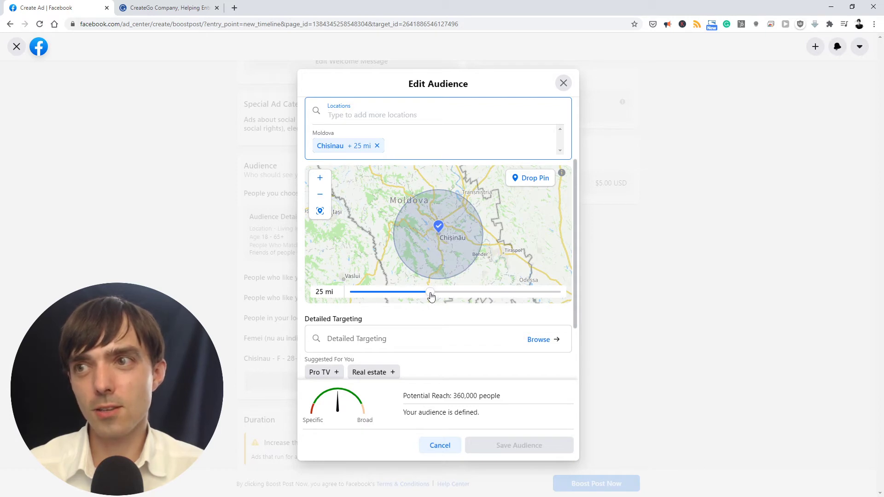
{"action": "left_click_drag", "start_coordinate": [430, 294], "coordinate": [347, 293]}
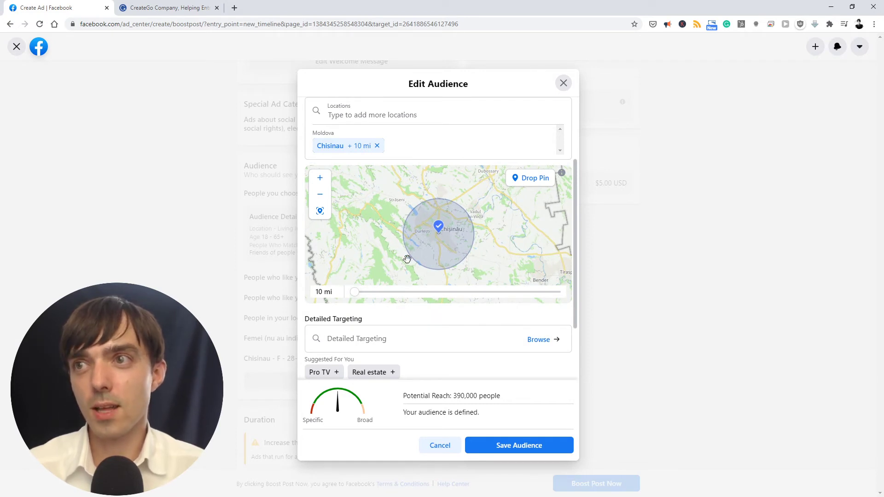
Step: Drop an additional location pin just northeast of the Chisinau marker and set its radius to 1 mi
{"action": "scroll", "coordinate": [440, 238], "scroll_direction": "up", "scroll_amount": 1}
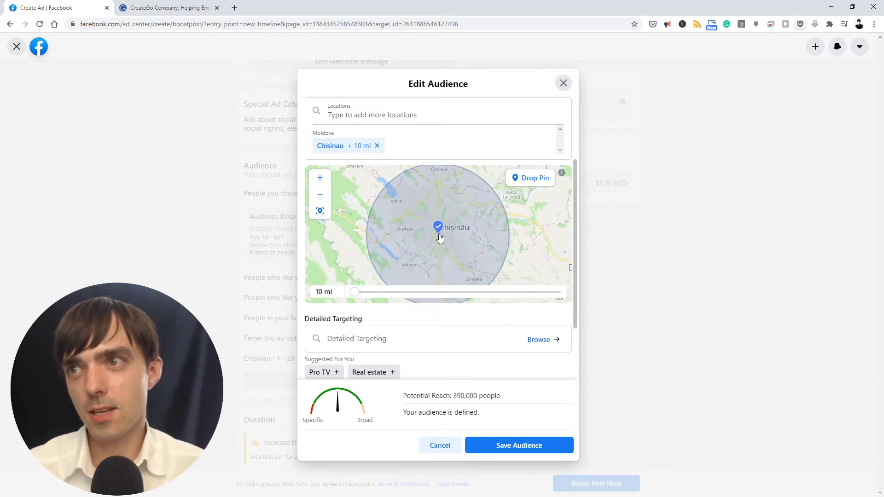
{"action": "scroll", "coordinate": [379, 253], "scroll_direction": "up", "scroll_amount": 1}
{"action": "scroll", "coordinate": [378, 253], "scroll_direction": "down", "scroll_amount": 1}
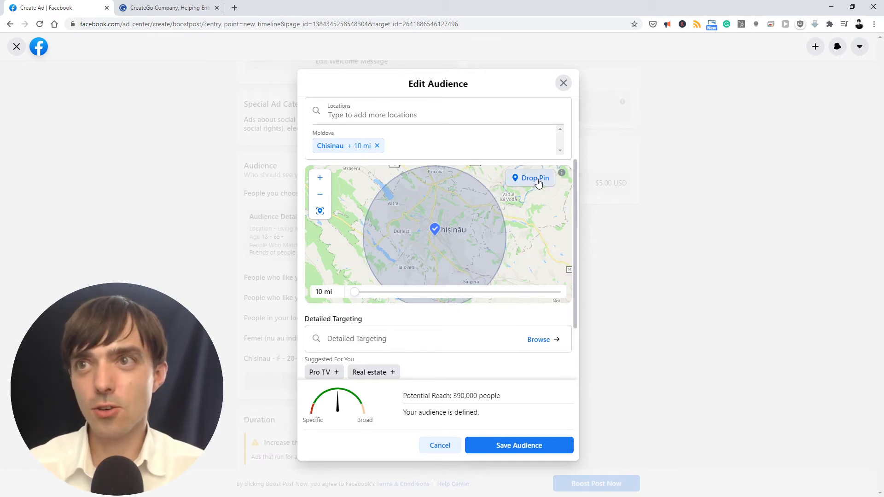
{"action": "left_click", "coordinate": [451, 214]}
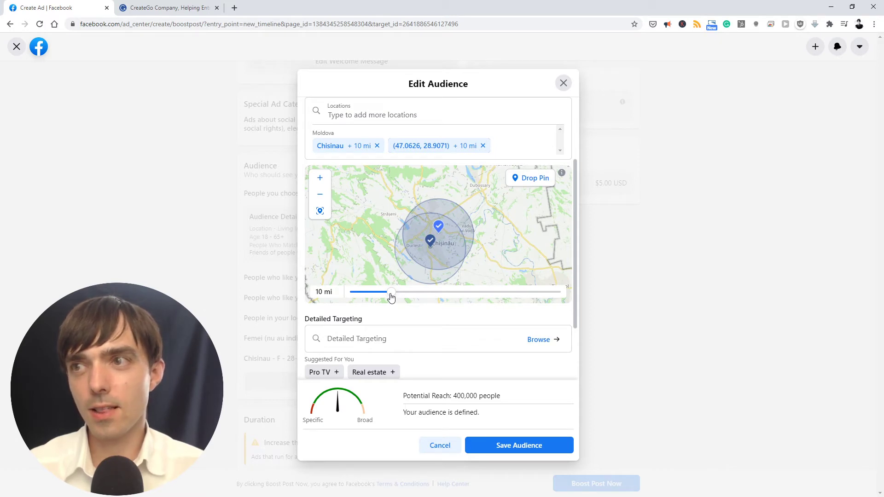
{"action": "left_click_drag", "start_coordinate": [390, 297], "coordinate": [344, 299]}
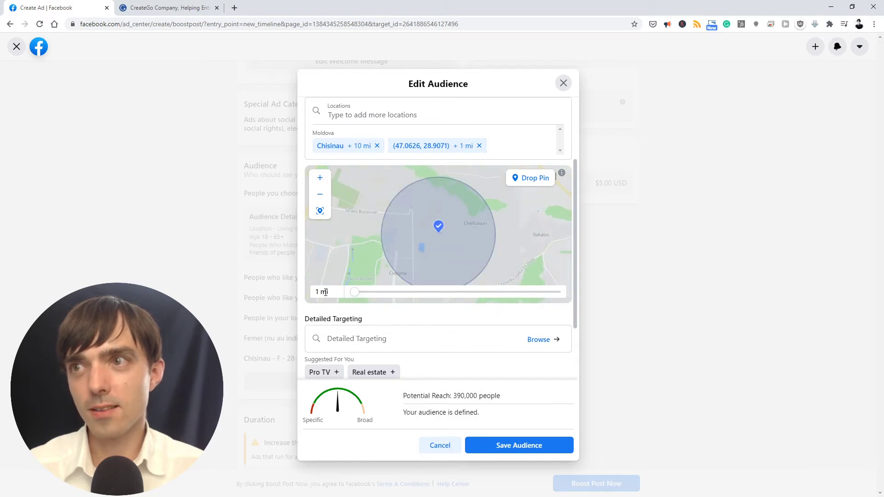
{"action": "left_click_drag", "start_coordinate": [426, 246], "coordinate": [452, 189]}
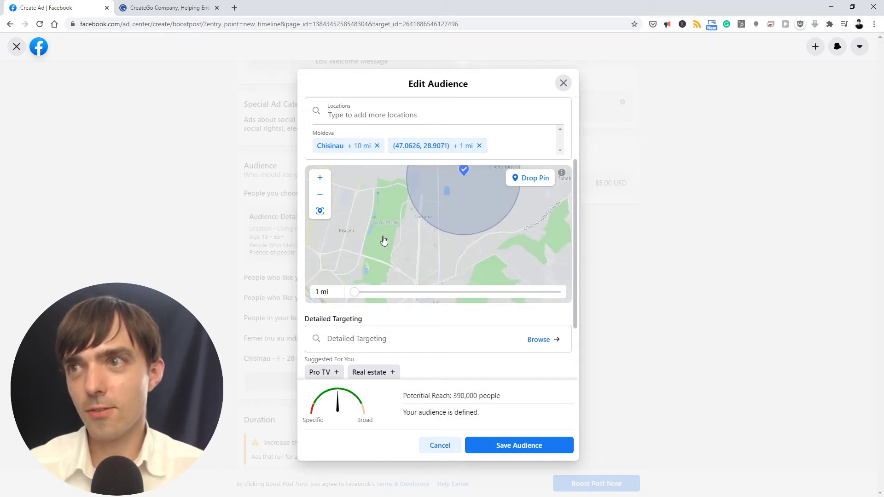
Step: Drop a second pin just southwest of the first, set its radius to 1 mi, and remove the Chisinau location
{"action": "left_click", "coordinate": [422, 237]}
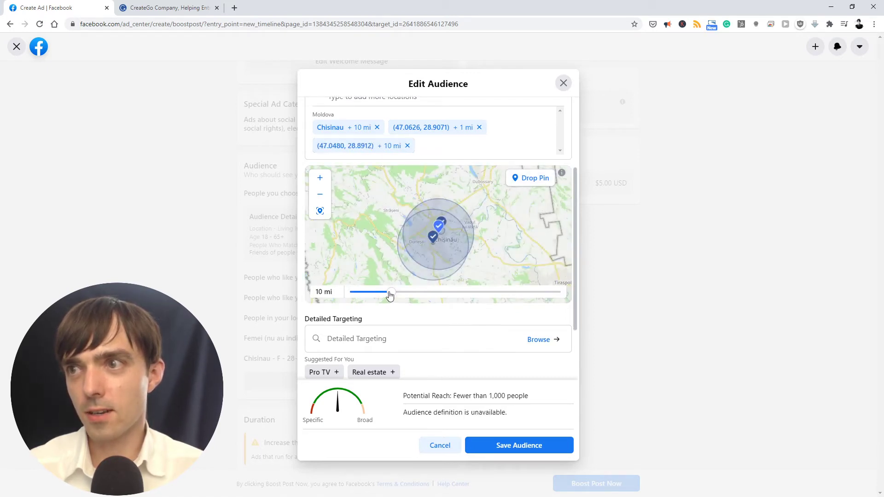
{"action": "left_click_drag", "start_coordinate": [390, 295], "coordinate": [352, 295]}
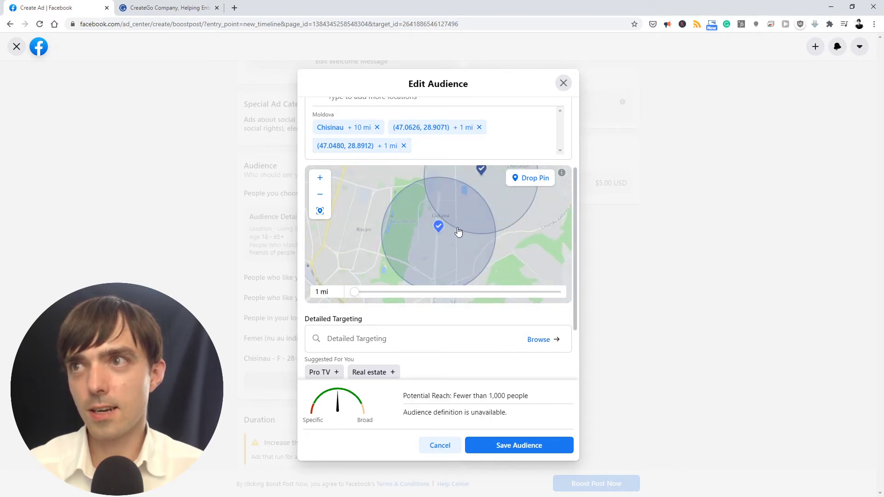
{"action": "scroll", "coordinate": [405, 235], "scroll_direction": "down", "scroll_amount": 1}
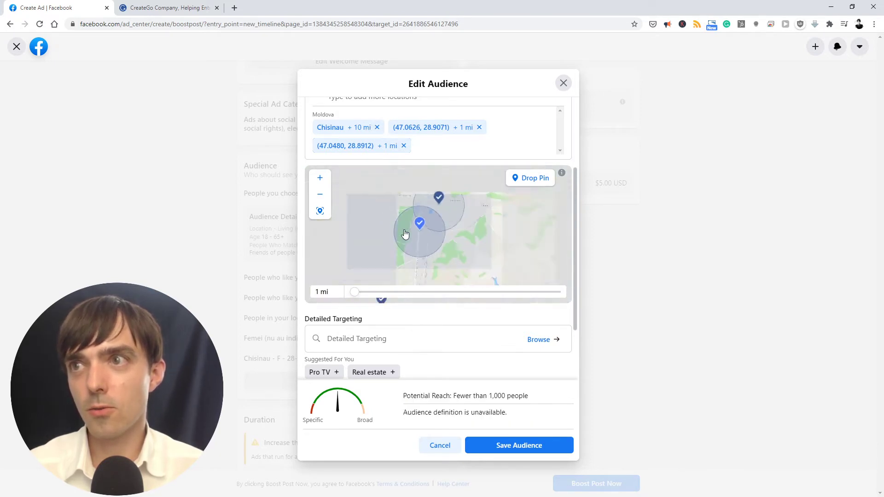
{"action": "scroll", "coordinate": [392, 233], "scroll_direction": "down", "scroll_amount": 3}
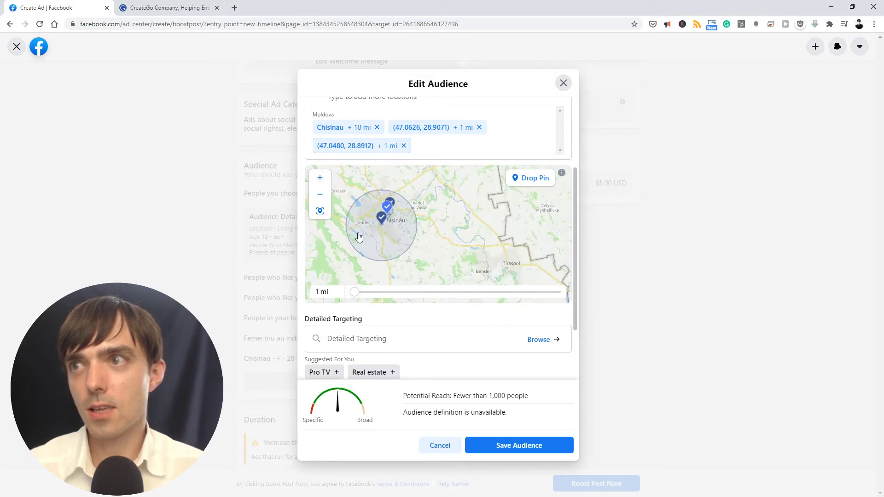
{"action": "left_click", "coordinate": [377, 127]}
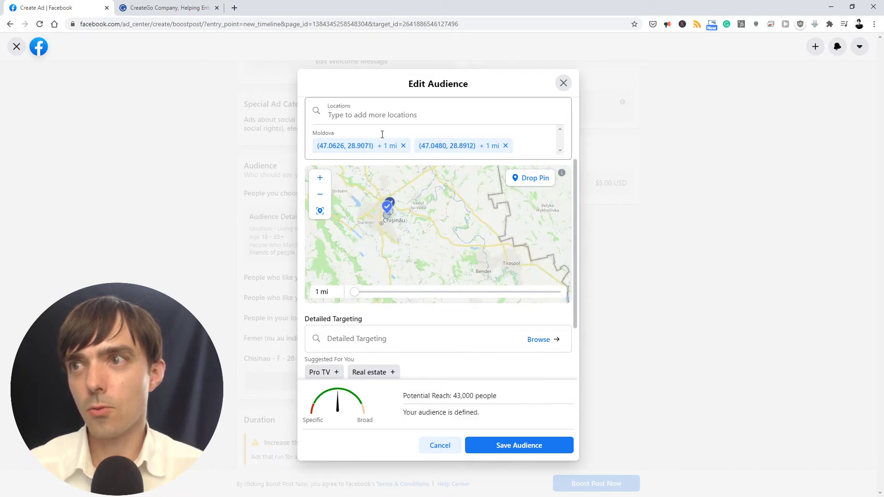
{"action": "scroll", "coordinate": [394, 218], "scroll_direction": "up", "scroll_amount": 3}
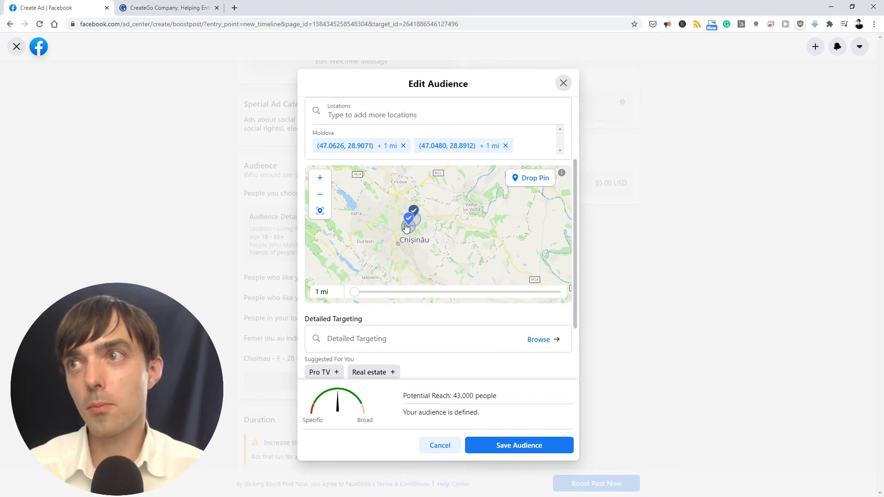
{"action": "scroll", "coordinate": [407, 220], "scroll_direction": "up", "scroll_amount": 1}
{"action": "scroll", "coordinate": [418, 225], "scroll_direction": "up", "scroll_amount": 1}
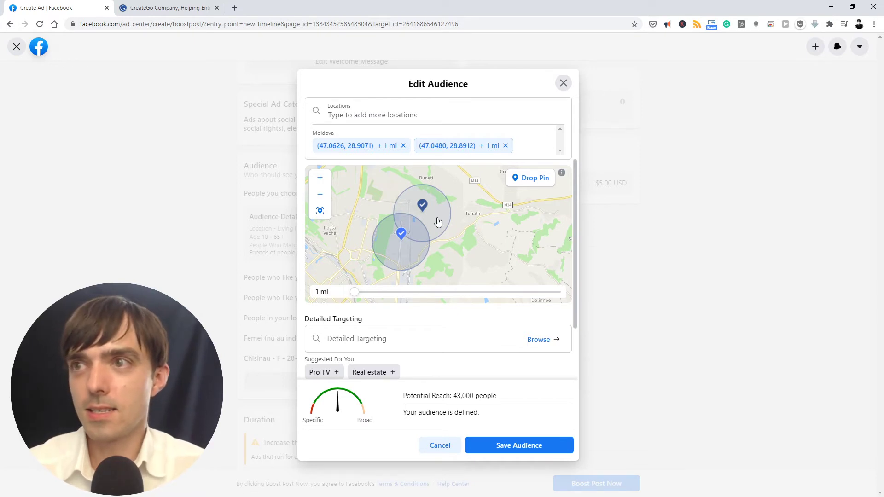
{"action": "scroll", "coordinate": [433, 208], "scroll_direction": "up", "scroll_amount": 1}
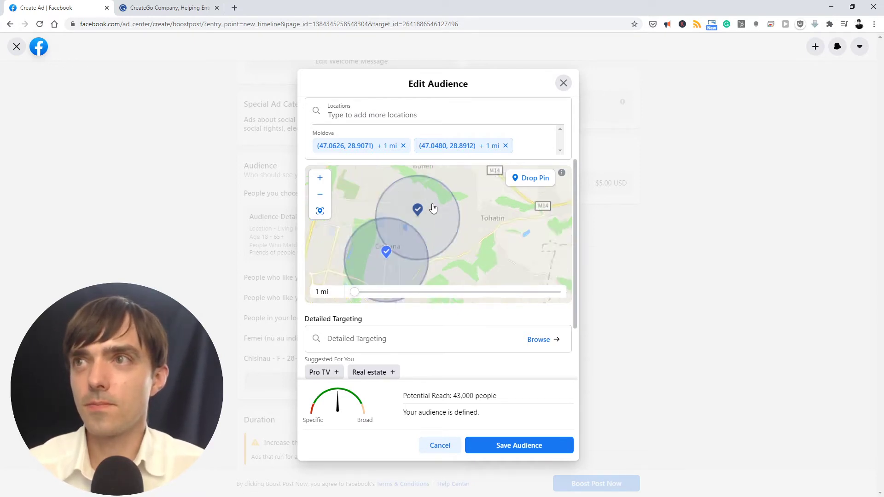
Step: Limit the audience to women aged 24 to 40
{"action": "scroll", "coordinate": [436, 156], "scroll_direction": "down", "scroll_amount": 3}
{"action": "scroll", "coordinate": [449, 248], "scroll_direction": "up", "scroll_amount": 5}
{"action": "scroll", "coordinate": [449, 329], "scroll_direction": "up", "scroll_amount": 2}
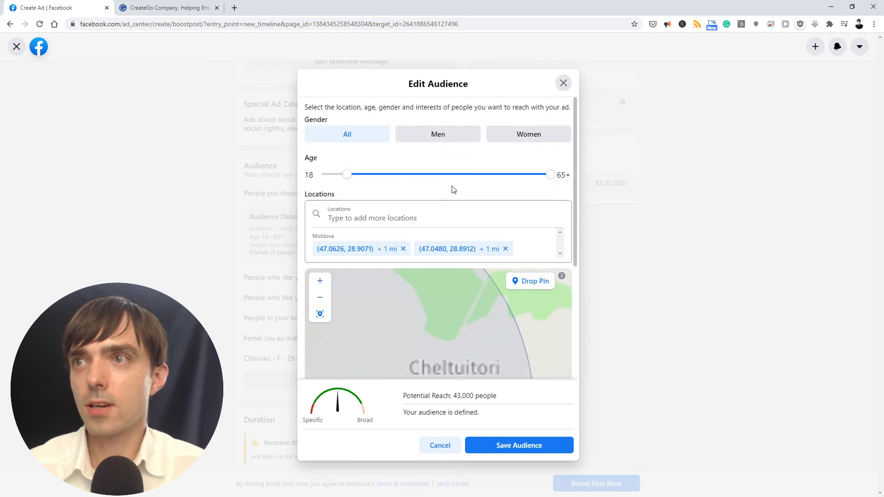
{"action": "left_click", "coordinate": [531, 139]}
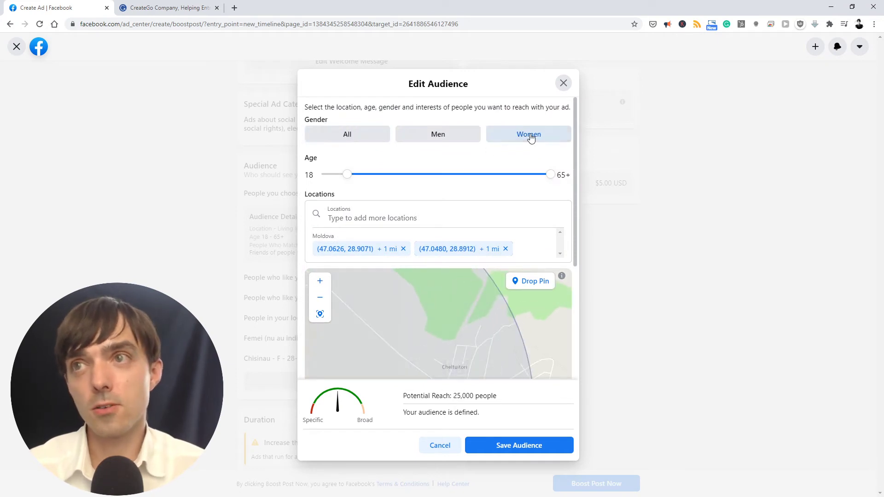
{"action": "left_click_drag", "start_coordinate": [347, 180], "coordinate": [371, 176]}
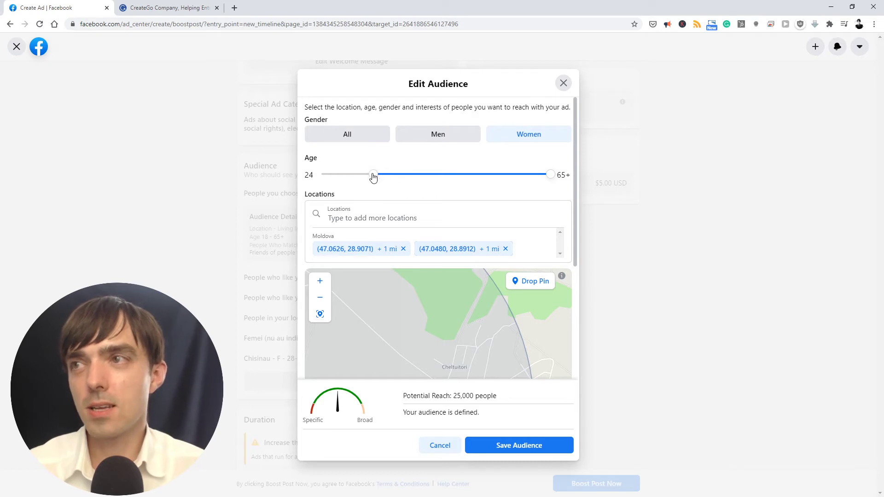
{"action": "left_click_drag", "start_coordinate": [552, 176], "coordinate": [443, 177]}
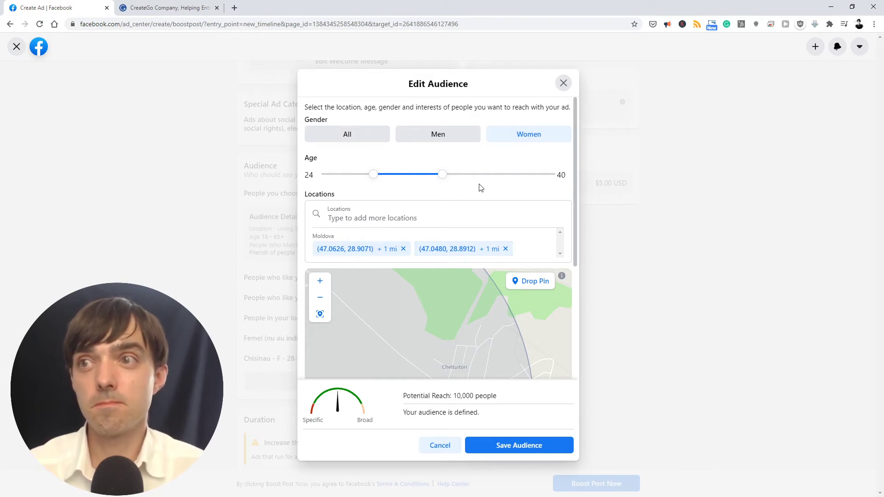
Step: Examine the two pinned areas on the map and the potential reach of the narrowed audience
{"action": "scroll", "coordinate": [483, 207], "scroll_direction": "down", "scroll_amount": 5}
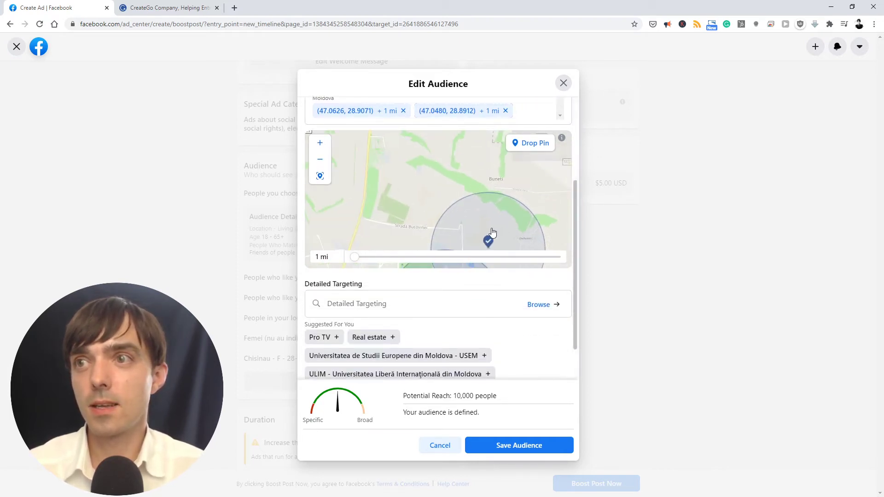
{"action": "scroll", "coordinate": [492, 231], "scroll_direction": "down", "scroll_amount": 2}
{"action": "left_click_drag", "start_coordinate": [523, 223], "coordinate": [509, 177]}
{"action": "scroll", "coordinate": [474, 359], "scroll_direction": "down", "scroll_amount": 1}
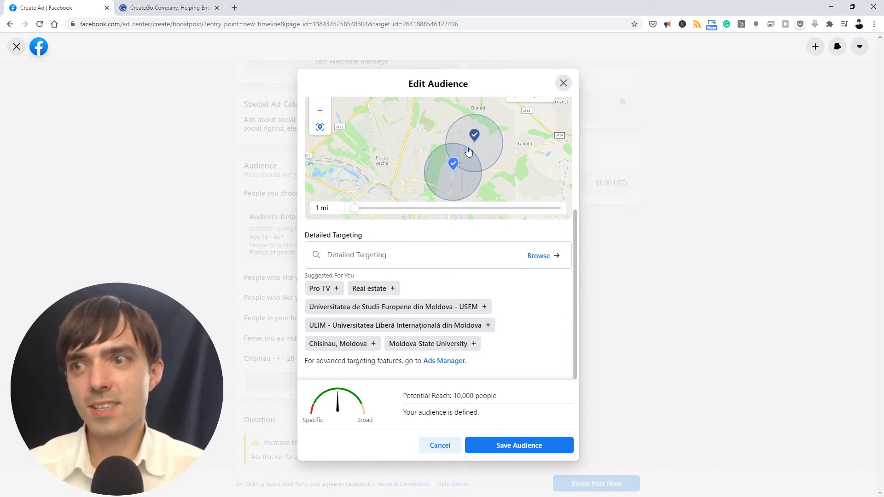
{"action": "left_click_drag", "start_coordinate": [403, 396], "coordinate": [498, 397]}
{"action": "left_click", "coordinate": [456, 396]}
{"action": "left_click", "coordinate": [498, 396]}
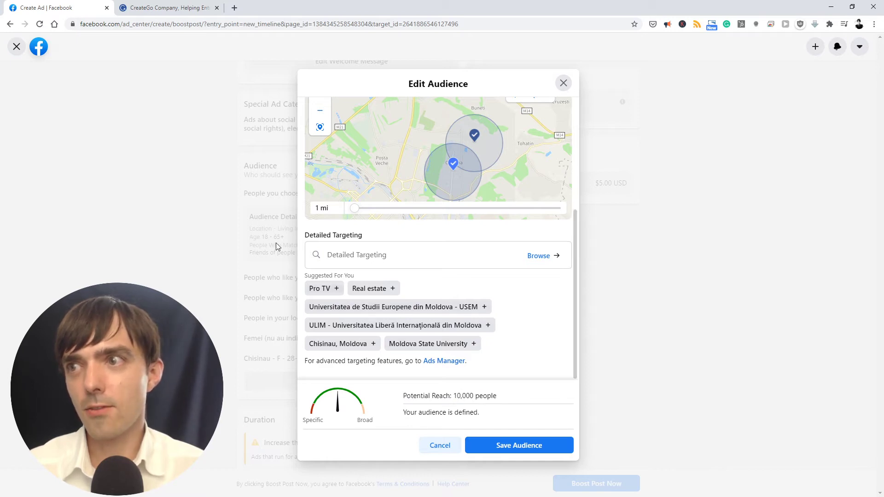
Step: Try the suggested Real estate interest in detailed targeting, remove it, and discard the audience edits
{"action": "left_click", "coordinate": [391, 289]}
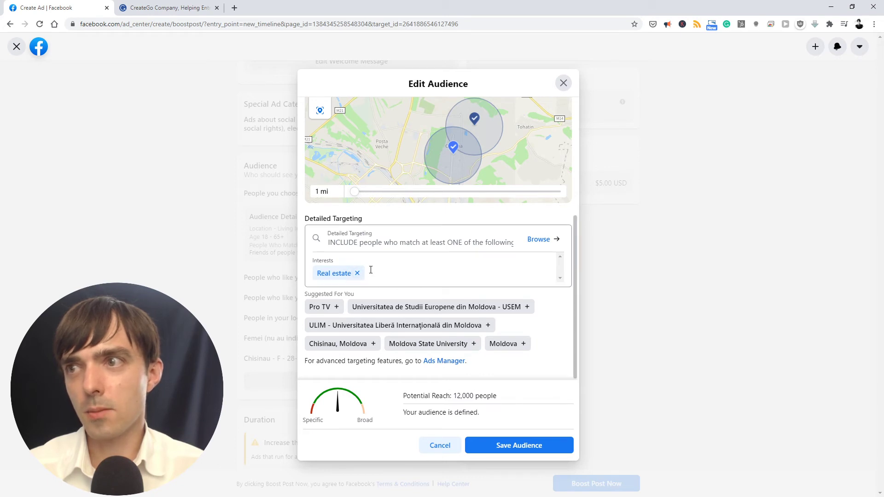
{"action": "left_click", "coordinate": [358, 274]}
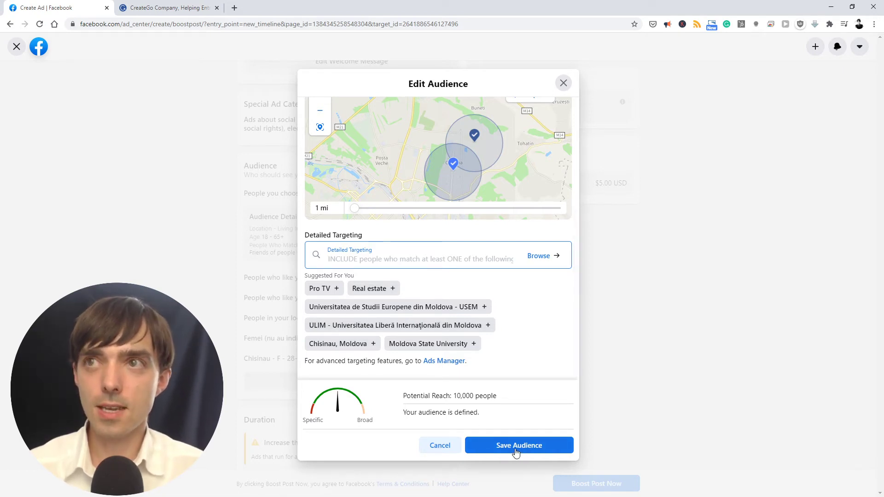
{"action": "left_click", "coordinate": [440, 446]}
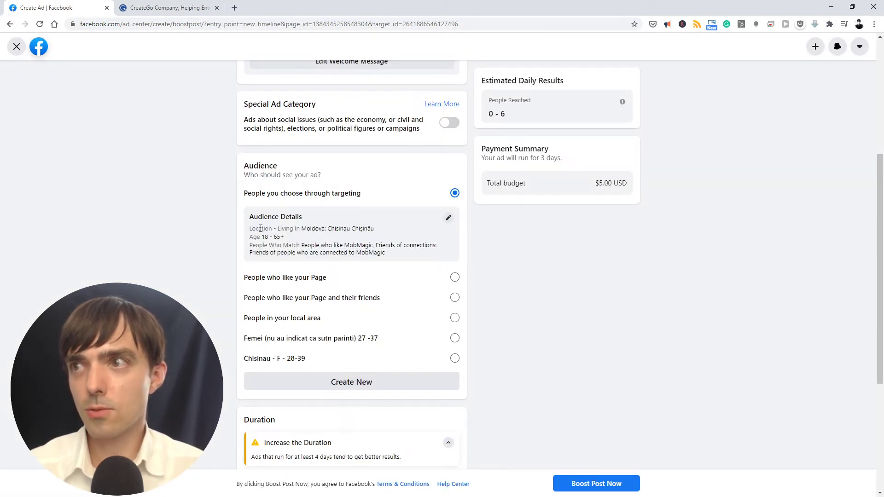
Step: Review the targeted audience's details and switch the boost audience to People who like your Page
{"action": "left_click_drag", "start_coordinate": [261, 228], "coordinate": [401, 250]}
{"action": "left_click", "coordinate": [402, 251]}
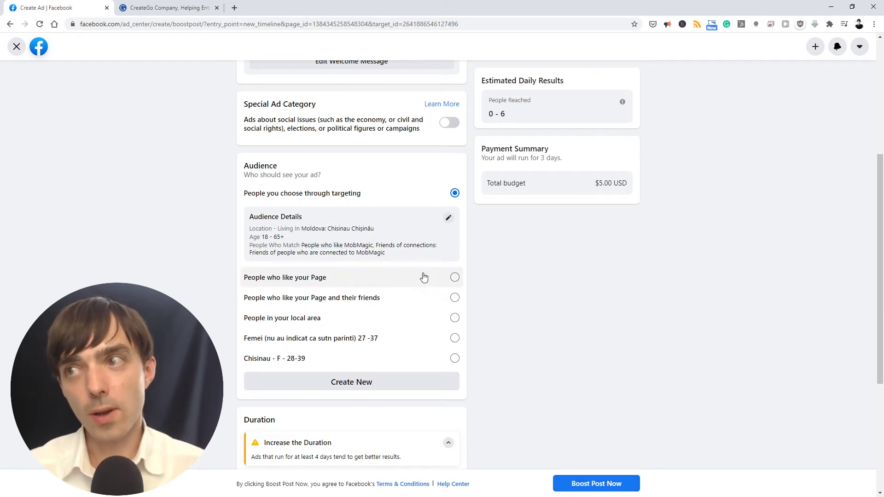
{"action": "left_click", "coordinate": [308, 279]}
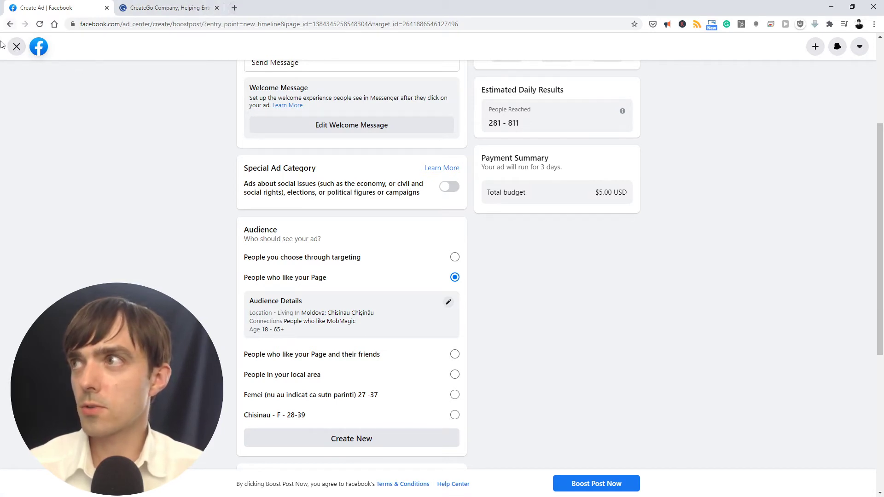
Step: Leave the boost setup, discard its changes, and return to the July 3 wardrobe post on the page
{"action": "left_click", "coordinate": [17, 46]}
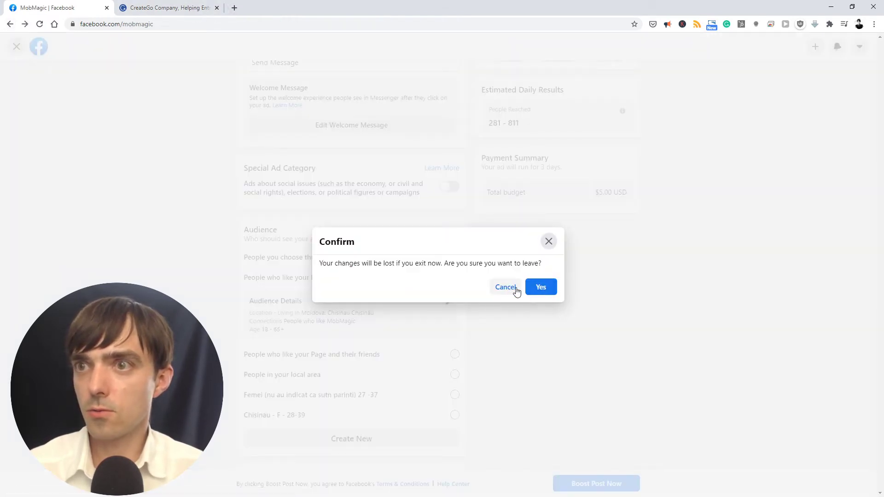
{"action": "left_click", "coordinate": [531, 290]}
{"action": "scroll", "coordinate": [562, 307], "scroll_direction": "down", "scroll_amount": 1}
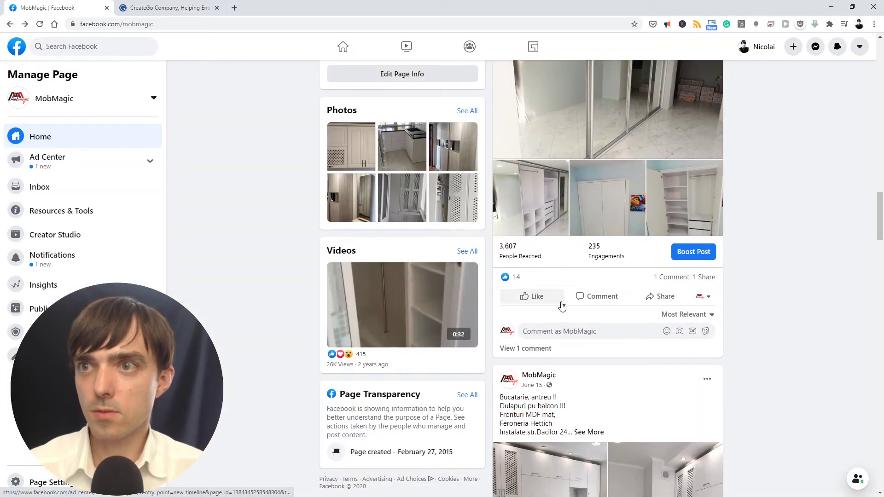
Step: Compare the July 3 wardrobe post's people reached and engagements with the number of people who like the page
{"action": "scroll", "coordinate": [563, 306], "scroll_direction": "up", "scroll_amount": 3}
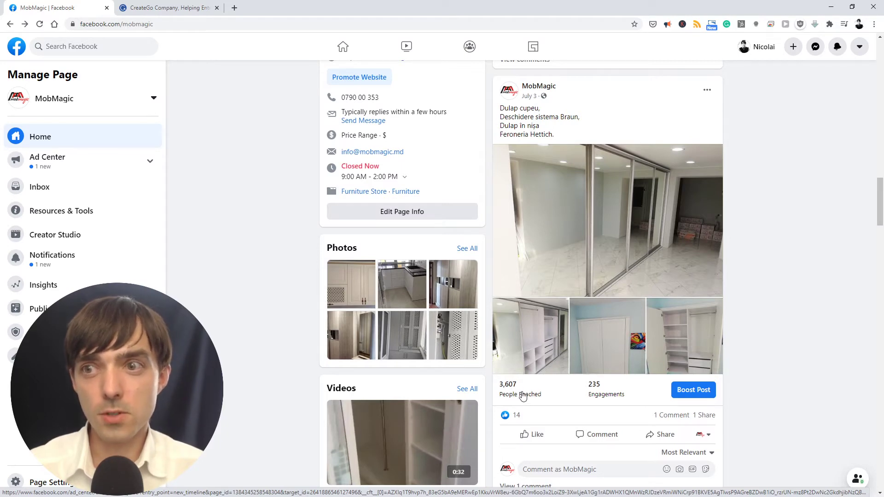
{"action": "scroll", "coordinate": [523, 397], "scroll_direction": "up", "scroll_amount": 5}
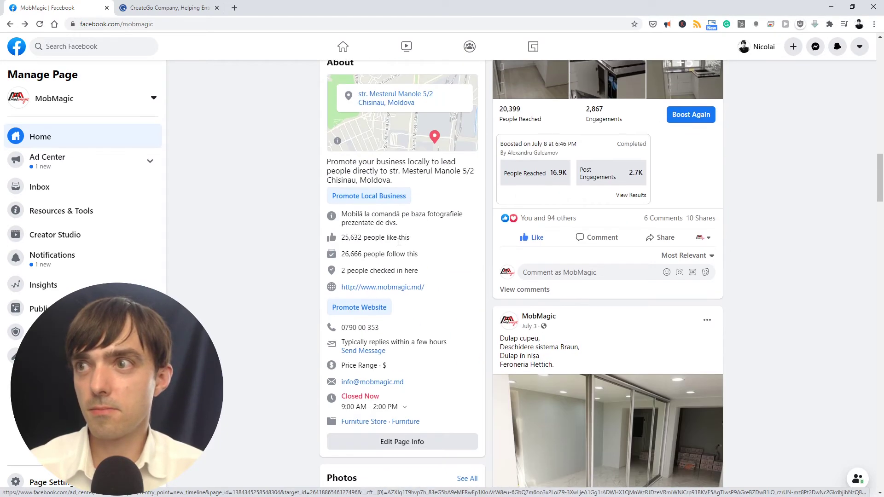
{"action": "double_click", "coordinate": [350, 237]}
{"action": "scroll", "coordinate": [508, 290], "scroll_direction": "down", "scroll_amount": 4}
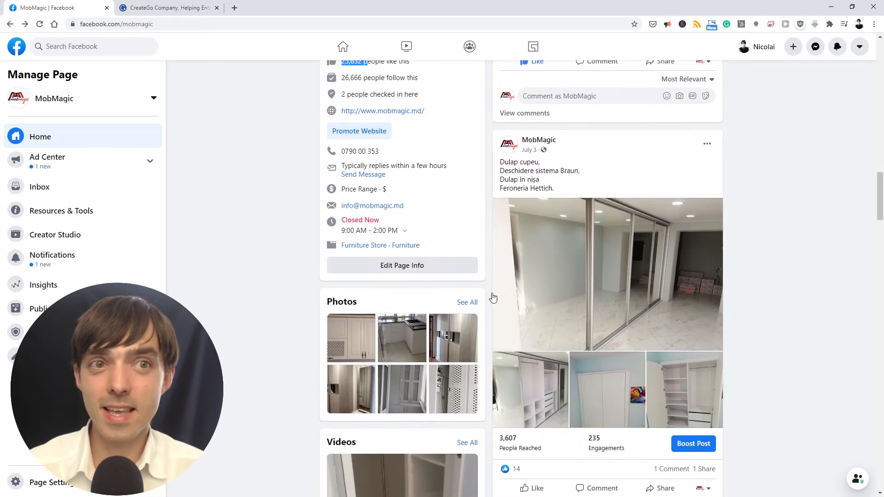
{"action": "scroll", "coordinate": [494, 331], "scroll_direction": "down", "scroll_amount": 2}
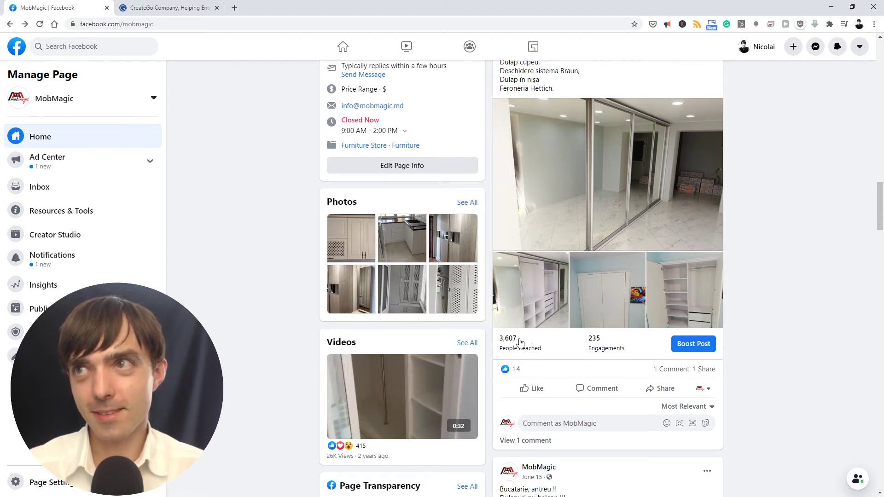
{"action": "scroll", "coordinate": [516, 349], "scroll_direction": "up", "scroll_amount": 2}
{"action": "scroll", "coordinate": [368, 156], "scroll_direction": "up", "scroll_amount": 2}
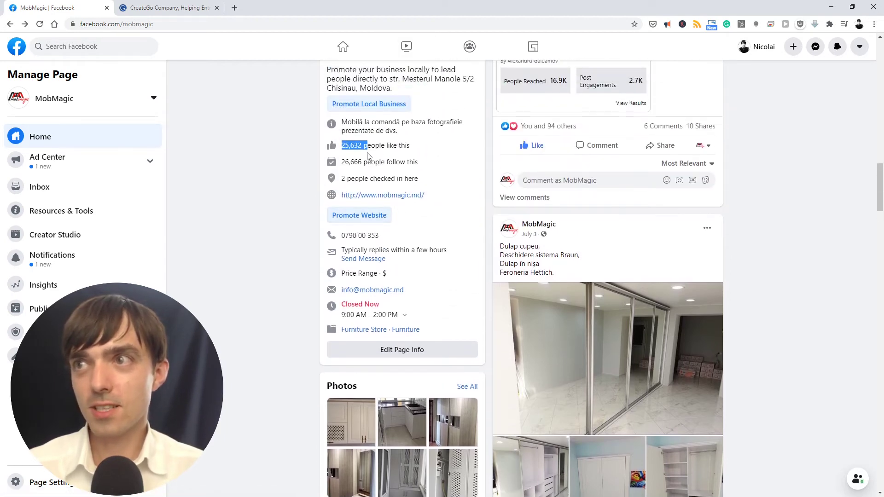
{"action": "scroll", "coordinate": [500, 258], "scroll_direction": "down", "scroll_amount": 4}
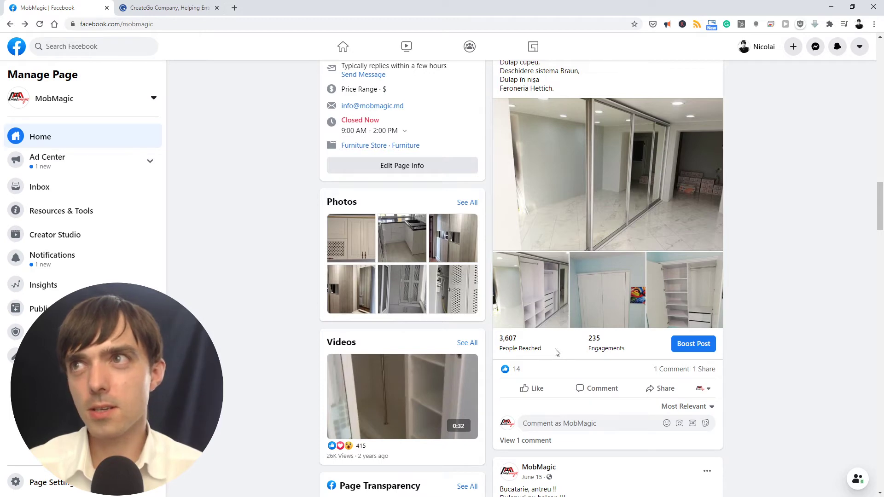
{"action": "scroll", "coordinate": [555, 352], "scroll_direction": "up", "scroll_amount": 3}
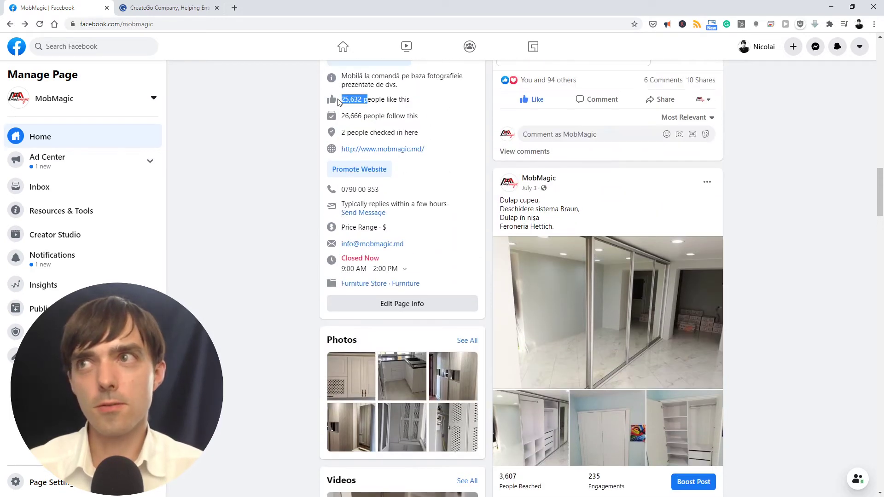
{"action": "scroll", "coordinate": [556, 457], "scroll_direction": "down", "scroll_amount": 1}
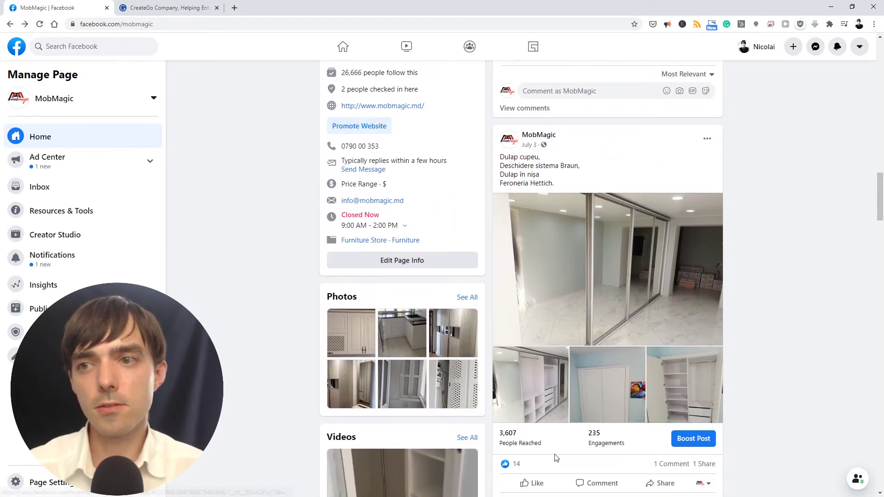
{"action": "scroll", "coordinate": [556, 457], "scroll_direction": "down", "scroll_amount": 2}
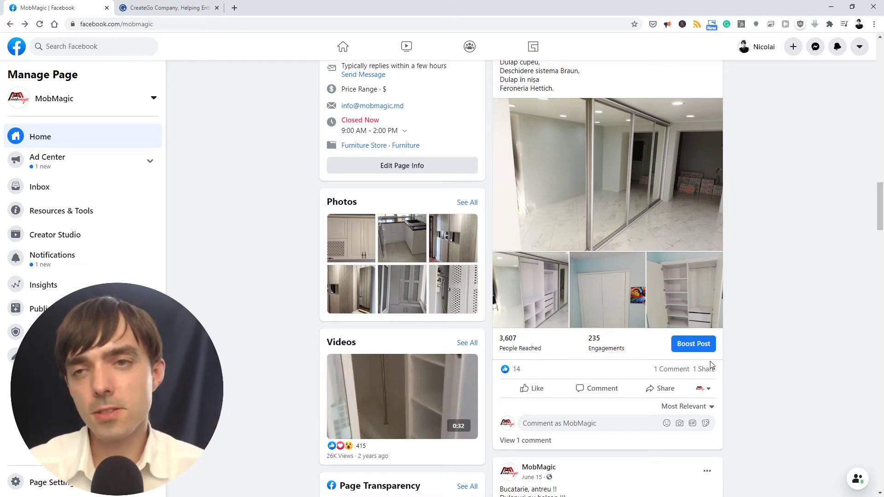
{"action": "scroll", "coordinate": [710, 365], "scroll_direction": "up", "scroll_amount": 4}
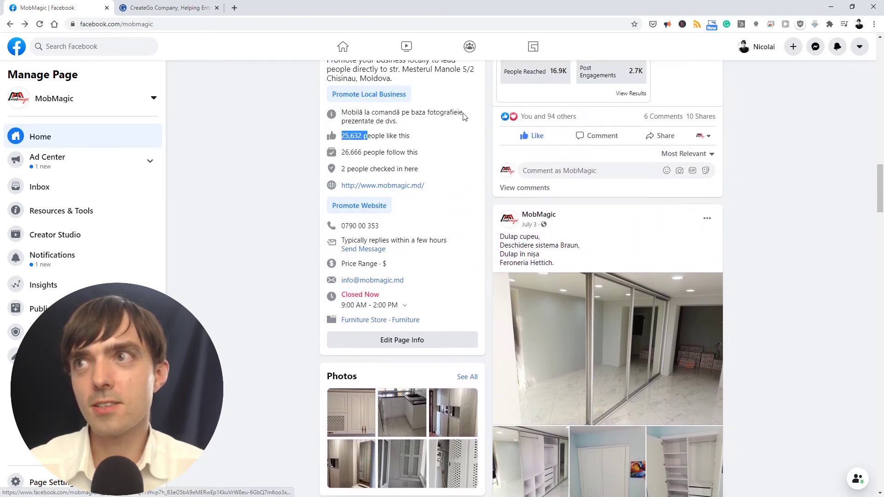
{"action": "left_click_drag", "start_coordinate": [341, 145], "coordinate": [365, 145]}
{"action": "left_click", "coordinate": [365, 145]}
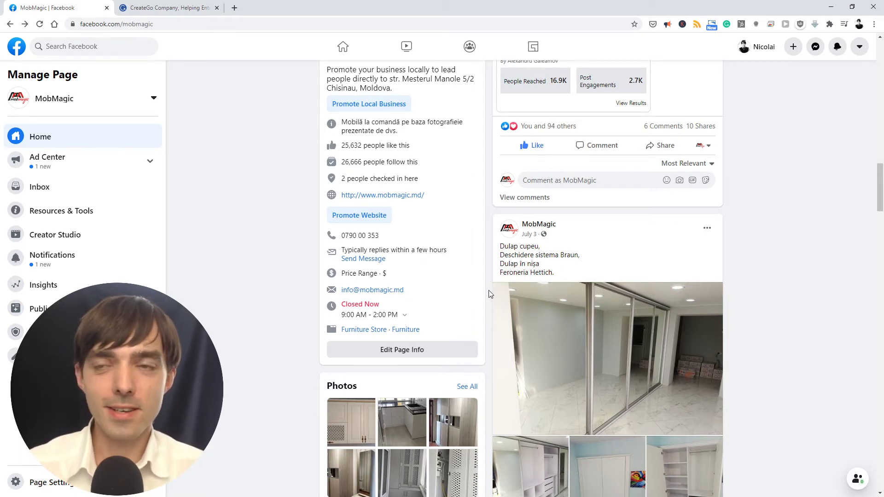
{"action": "scroll", "coordinate": [488, 290], "scroll_direction": "down", "scroll_amount": 3}
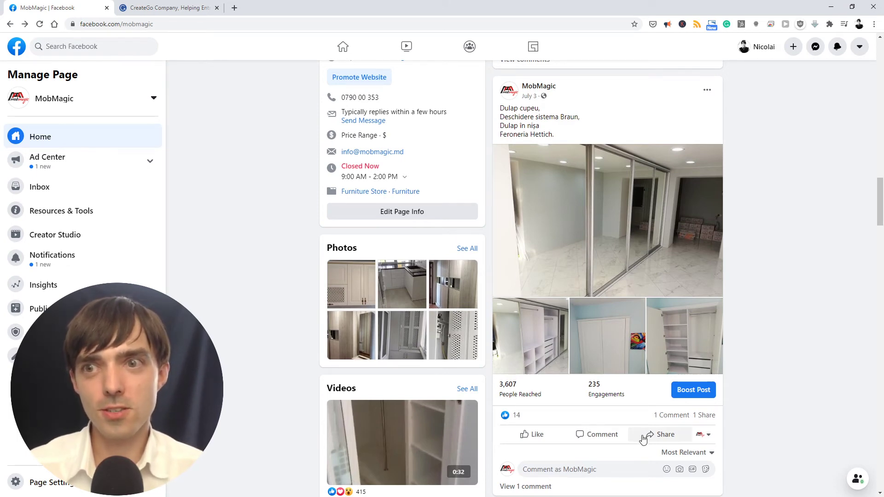
{"action": "scroll", "coordinate": [815, 437], "scroll_direction": "down", "scroll_amount": 1}
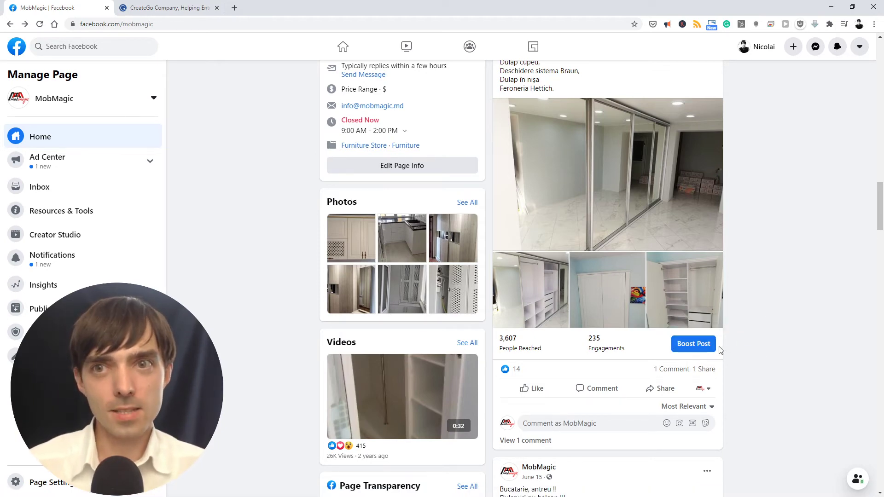
Step: Start boosting the July 3 wardrobe post and choose People who like your Page as its audience
{"action": "left_click", "coordinate": [692, 345]}
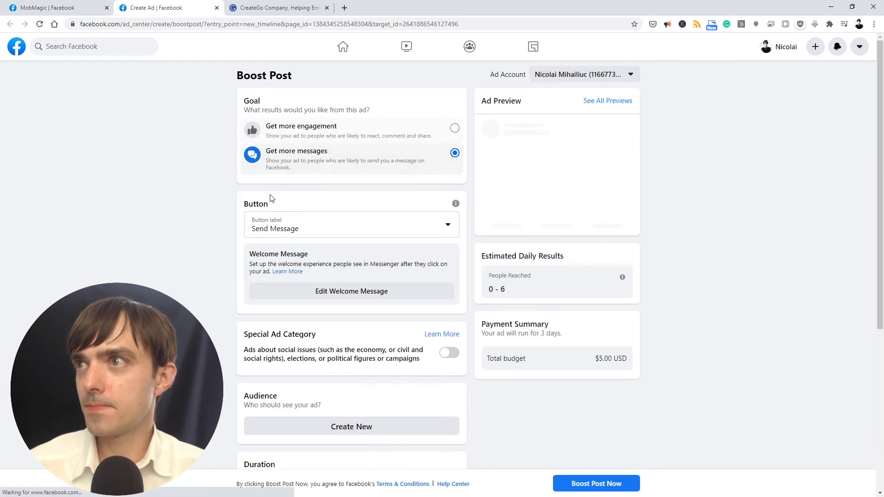
{"action": "scroll", "coordinate": [322, 286], "scroll_direction": "down", "scroll_amount": 4}
{"action": "left_click", "coordinate": [332, 266]}
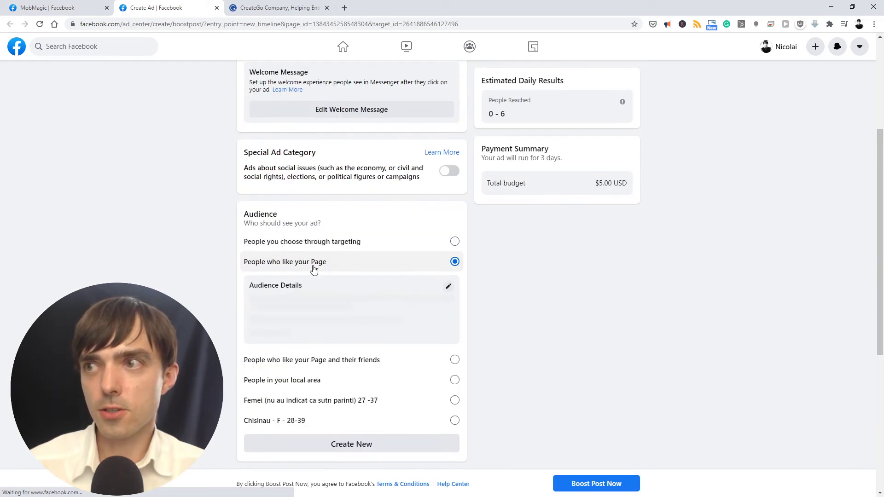
Step: Return to the MobMagic page and compare its number of likes with the July 3 post's people reached
{"action": "key", "text": "ctrl+Page_Up"}
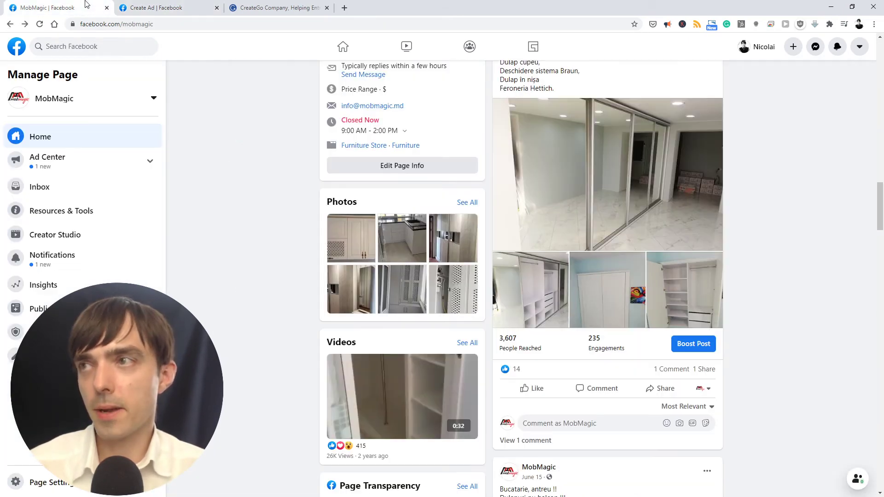
{"action": "scroll", "coordinate": [354, 208], "scroll_direction": "up", "scroll_amount": 4}
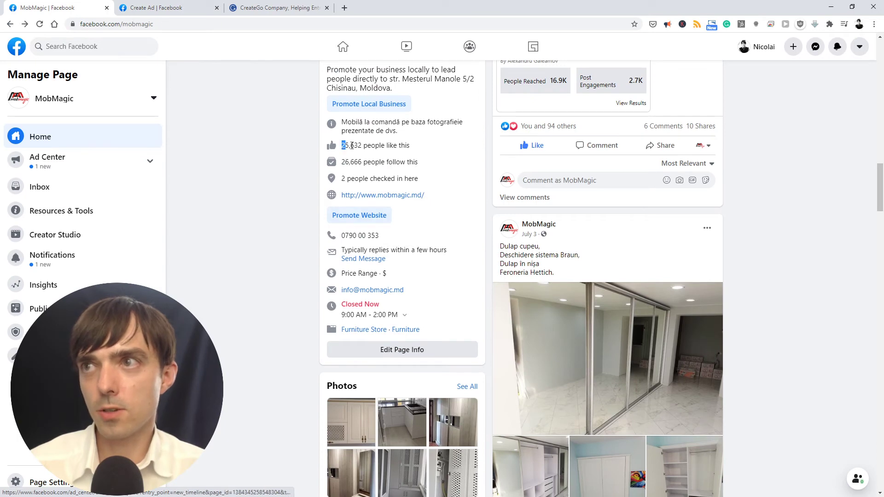
{"action": "scroll", "coordinate": [522, 356], "scroll_direction": "down", "scroll_amount": 5}
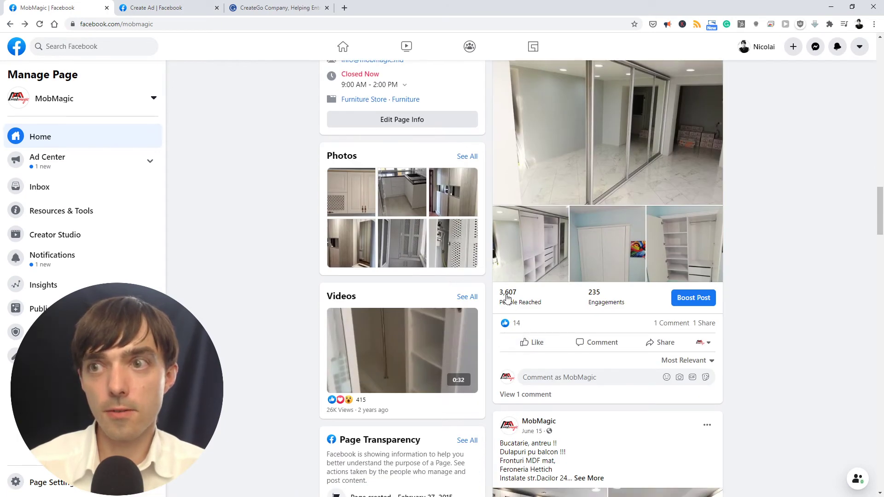
{"action": "scroll", "coordinate": [511, 301], "scroll_direction": "up", "scroll_amount": 4}
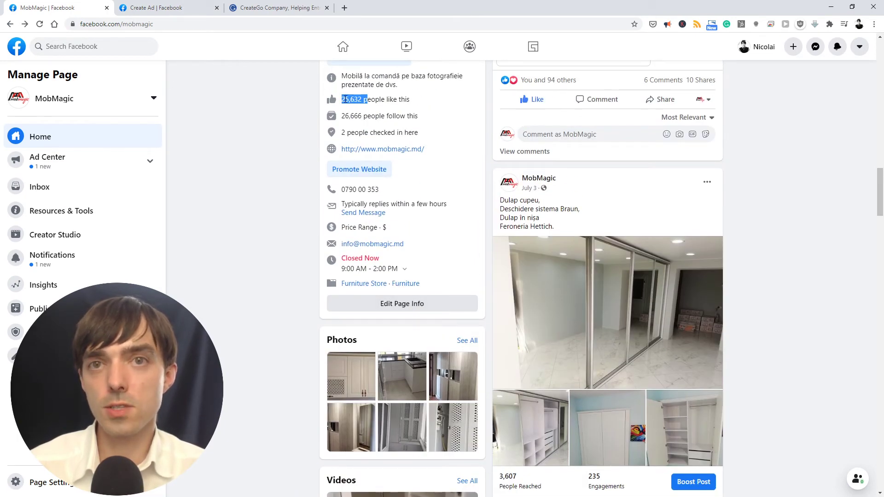
Step: View the location settings of the page-likes audience, close them without changes, and check the page's likes again
{"action": "key", "text": "ctrl+Tab"}
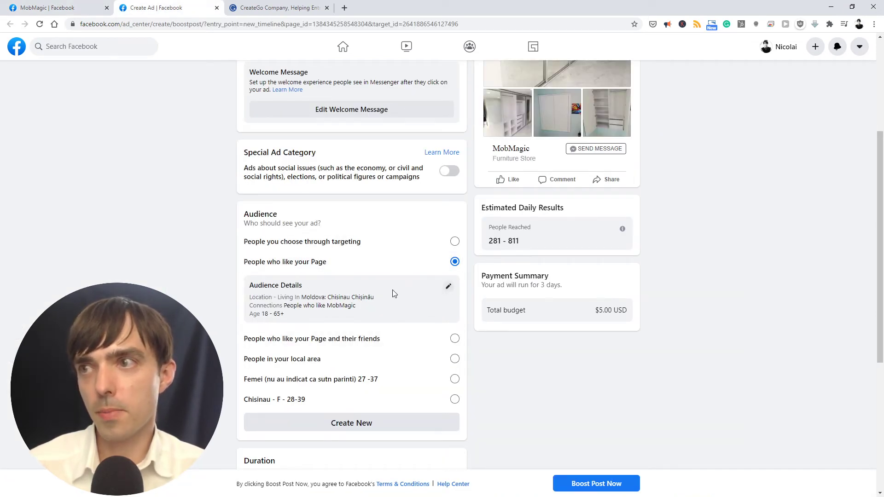
{"action": "left_click", "coordinate": [446, 288]}
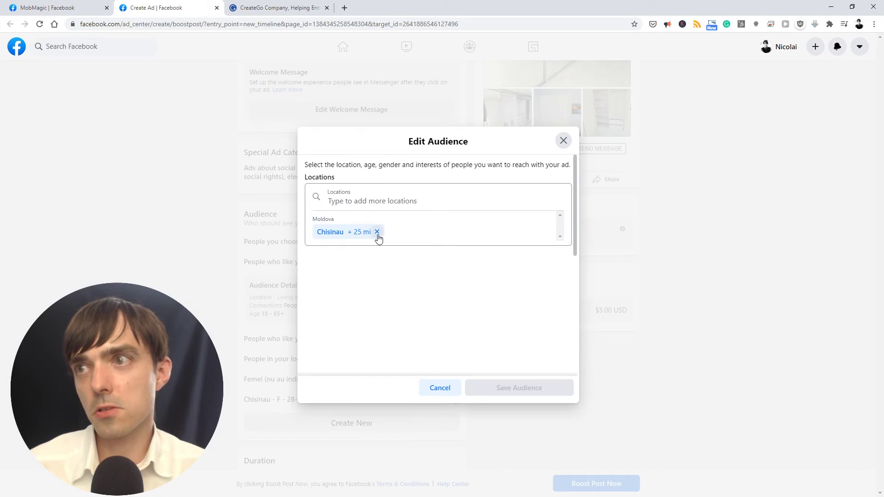
{"action": "left_click", "coordinate": [443, 388]}
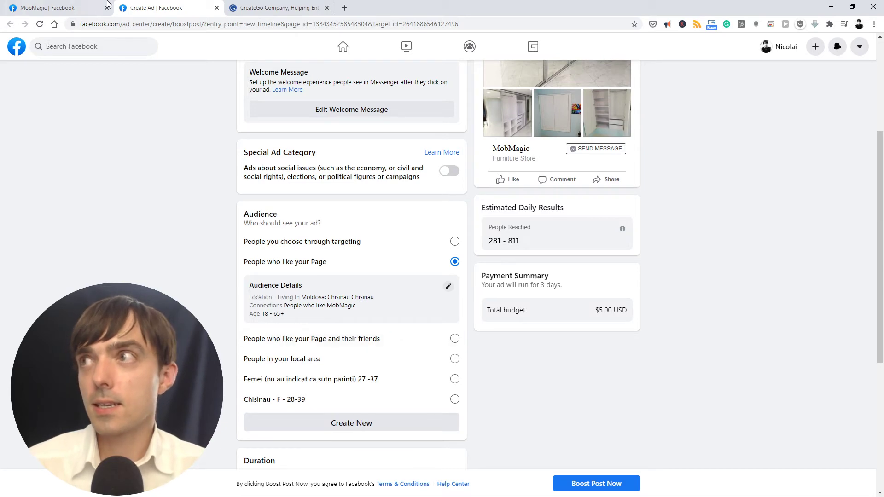
{"action": "left_click", "coordinate": [63, 4]}
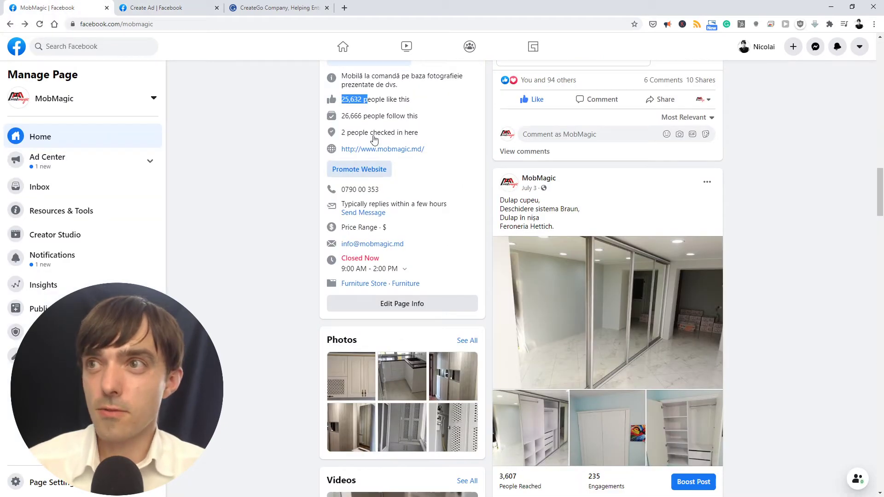
Step: Lower the boost's total budget to $3.00 in the wardrobe post's boost setup
{"action": "left_click", "coordinate": [175, 6]}
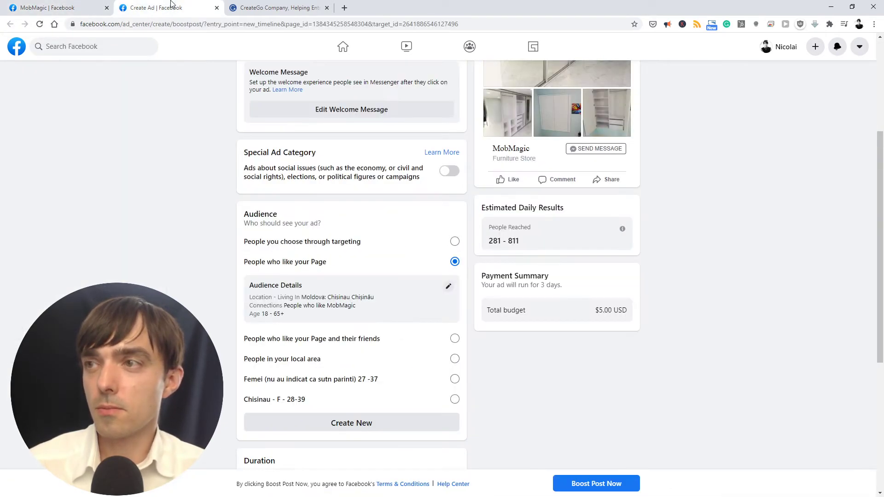
{"action": "scroll", "coordinate": [258, 359], "scroll_direction": "down", "scroll_amount": 3}
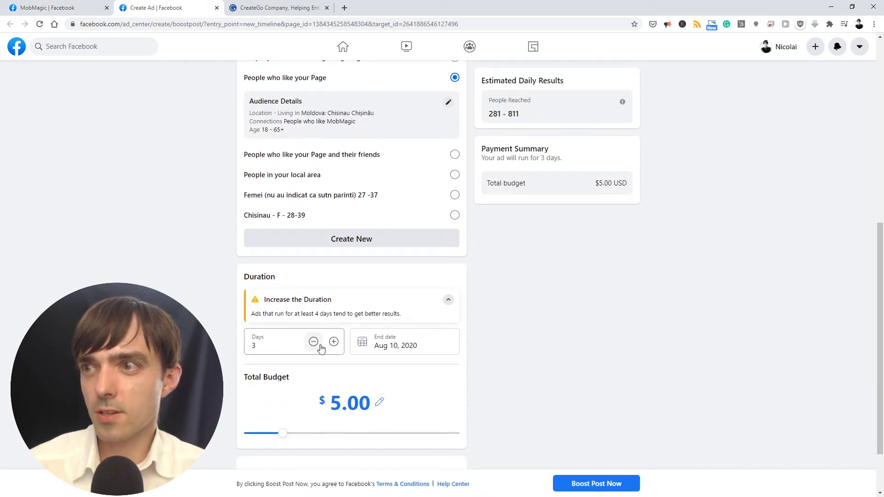
{"action": "left_click_drag", "start_coordinate": [282, 433], "coordinate": [263, 441]}
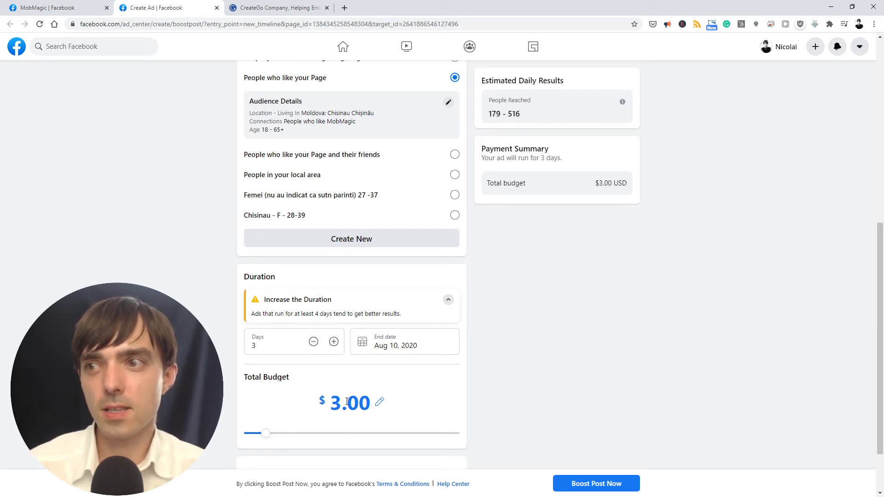
Step: Check the wardrobe post's date on the page, and switch the boost audience to People who like your Page and their friends
{"action": "left_click", "coordinate": [55, 8]}
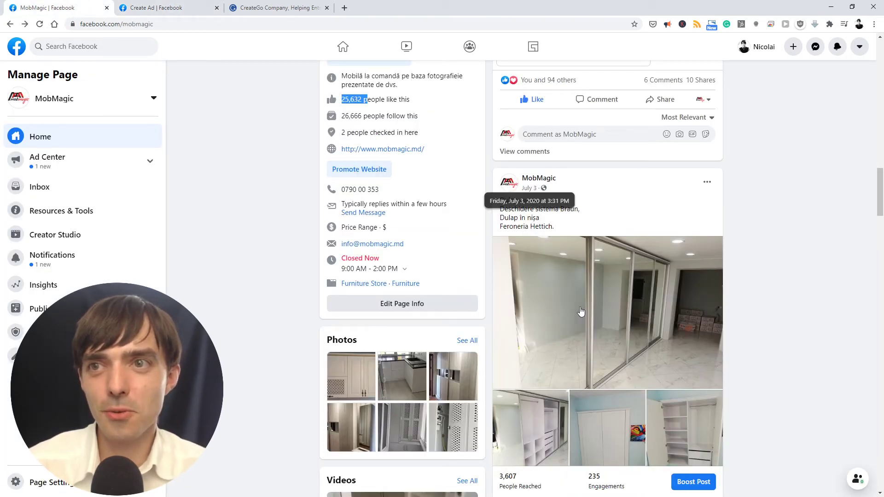
{"action": "left_click", "coordinate": [194, 8]}
{"action": "scroll", "coordinate": [358, 254], "scroll_direction": "up", "scroll_amount": 2}
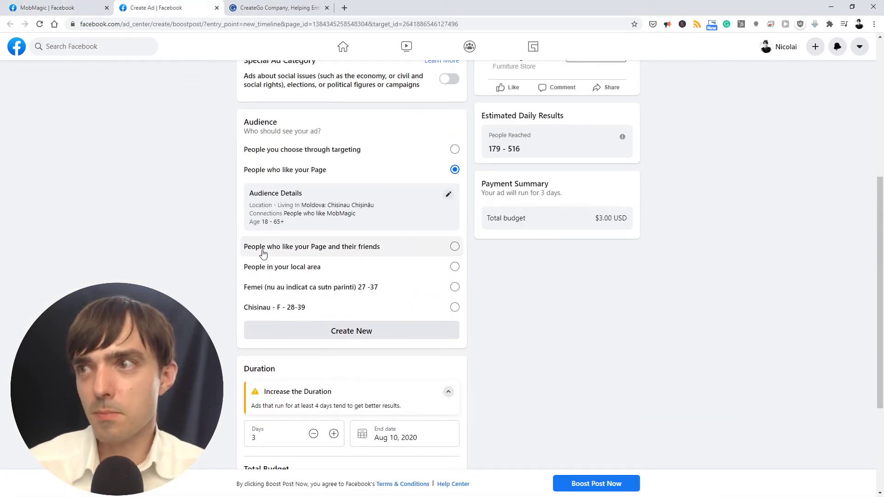
{"action": "left_click", "coordinate": [290, 250]}
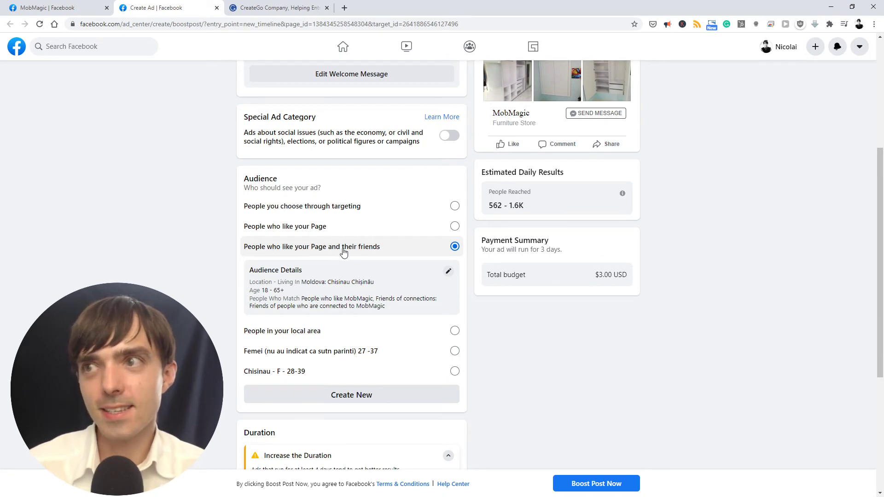
Step: Review the page's likes and followers alongside the boost audience that includes the friends of people who like it
{"action": "left_click", "coordinate": [85, 8]}
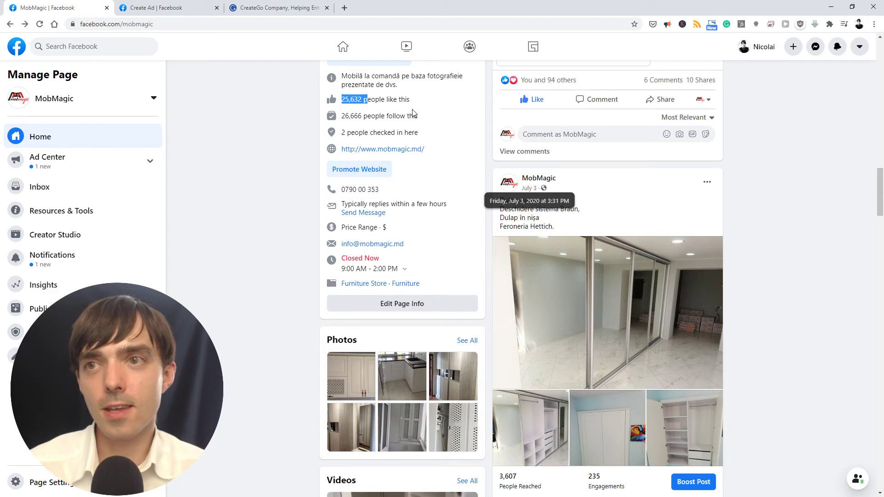
{"action": "left_click", "coordinate": [684, 204]}
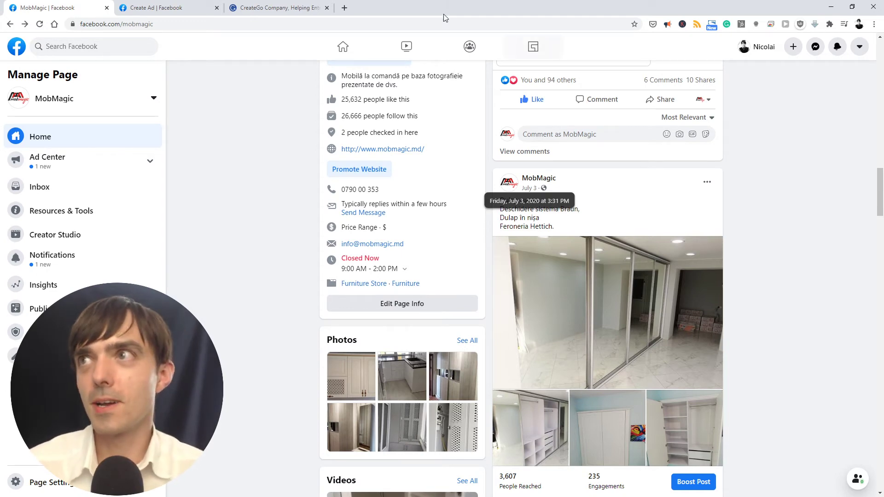
{"action": "left_click", "coordinate": [170, 6]}
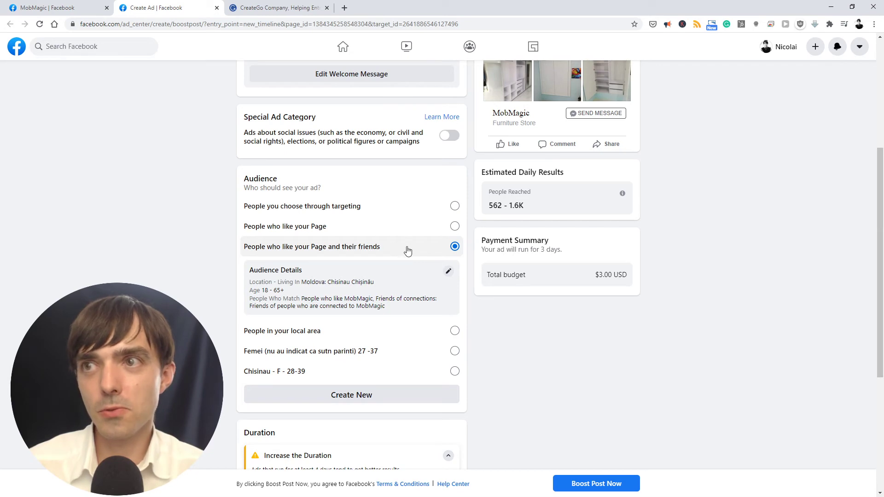
Step: Open the Facebook home feed in a new tab and examine The Singing Zone's sponsored post and the posts below it
{"action": "left_click", "coordinate": [89, 5]}
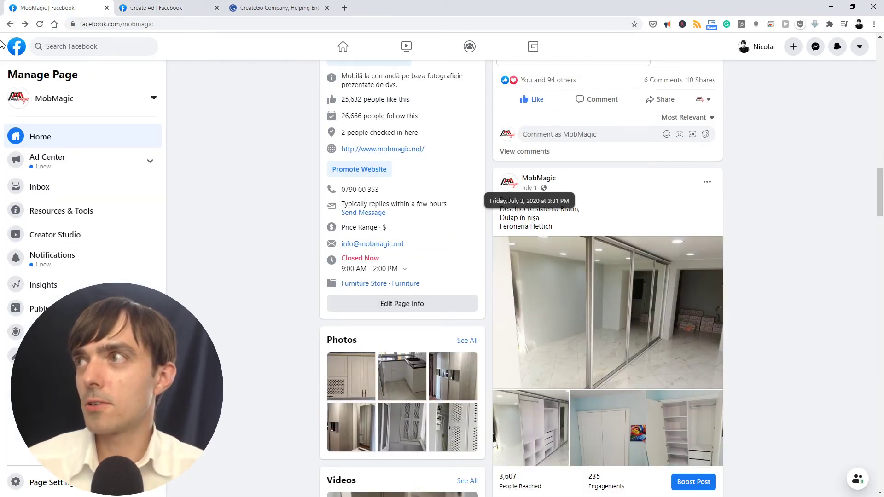
{"action": "middle_click", "coordinate": [14, 47]}
{"action": "left_click", "coordinate": [267, 4]}
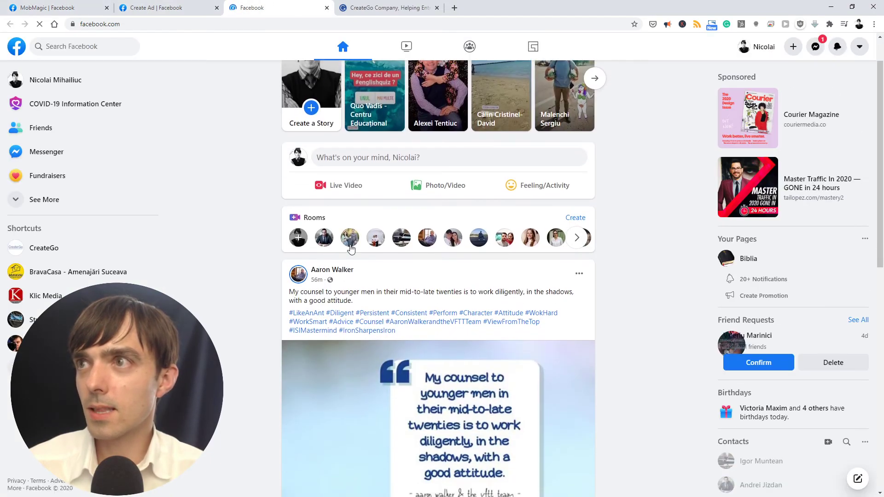
{"action": "scroll", "coordinate": [270, 279], "scroll_direction": "down", "scroll_amount": 20}
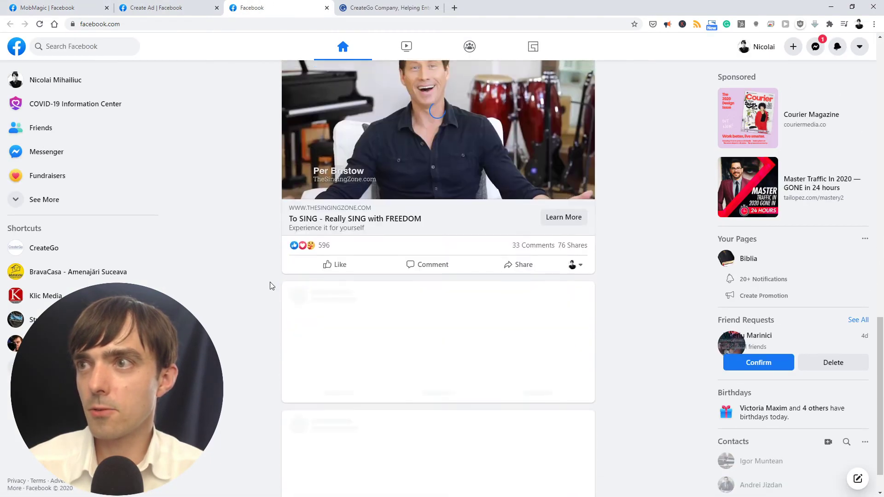
{"action": "scroll", "coordinate": [269, 286], "scroll_direction": "up", "scroll_amount": 4}
{"action": "scroll", "coordinate": [388, 177], "scroll_direction": "down", "scroll_amount": 1}
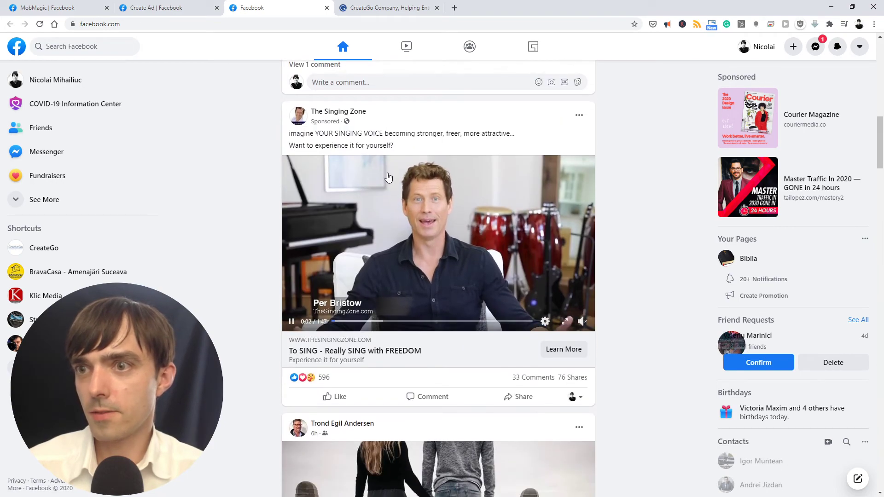
{"action": "scroll", "coordinate": [245, 231], "scroll_direction": "down", "scroll_amount": 13}
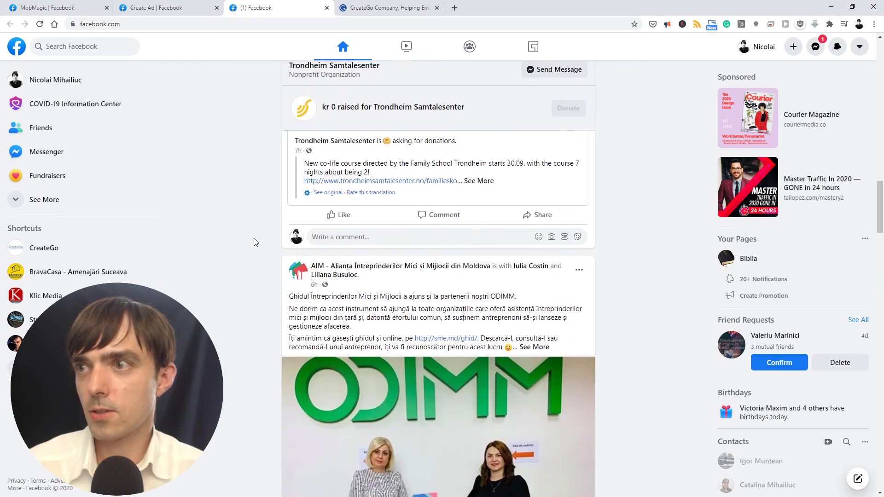
Step: Find the sponsored marketing webinar post further down the home feed and examine its header and reactions
{"action": "scroll", "coordinate": [255, 242], "scroll_direction": "down", "scroll_amount": 18}
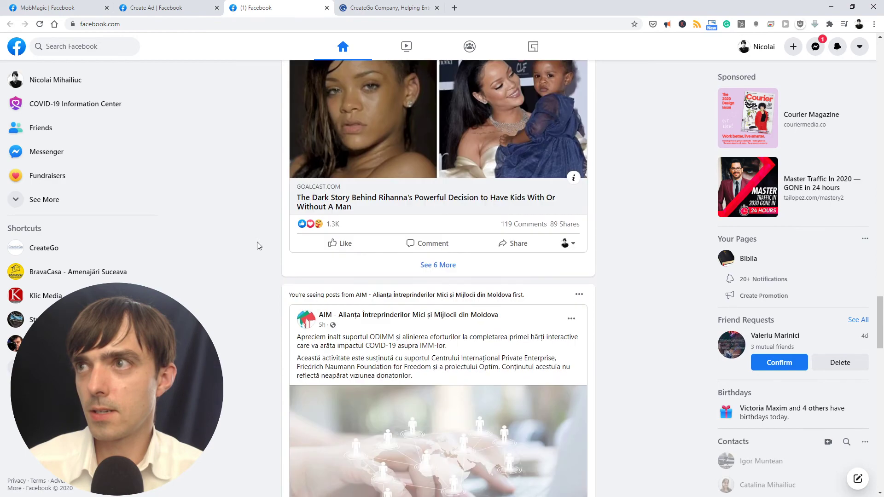
{"action": "scroll", "coordinate": [257, 246], "scroll_direction": "down", "scroll_amount": 20}
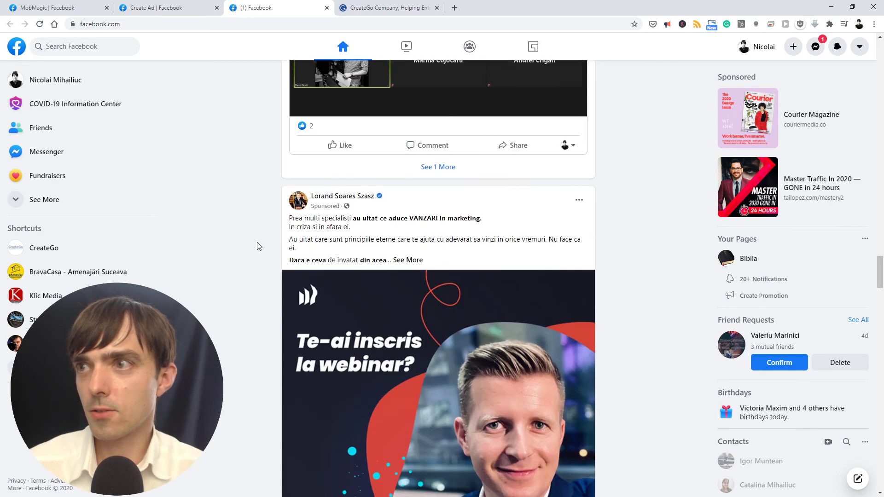
{"action": "scroll", "coordinate": [257, 243], "scroll_direction": "down", "scroll_amount": 4}
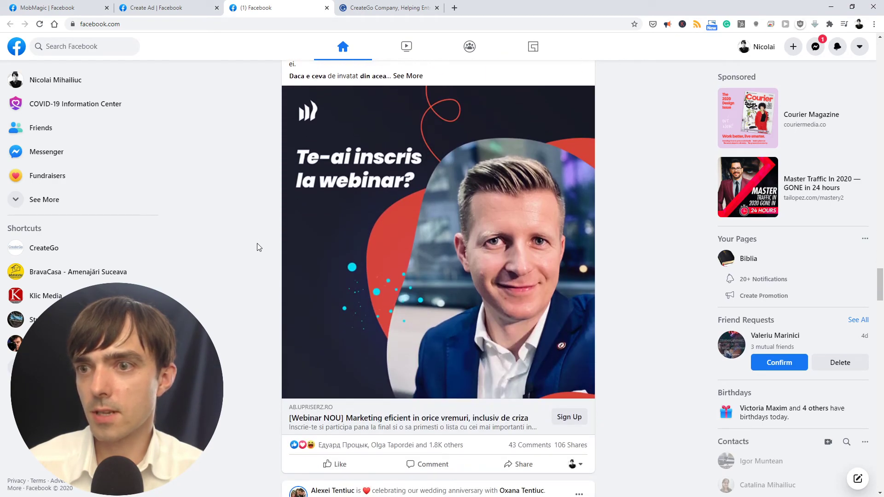
{"action": "scroll", "coordinate": [257, 243], "scroll_direction": "up", "scroll_amount": 3}
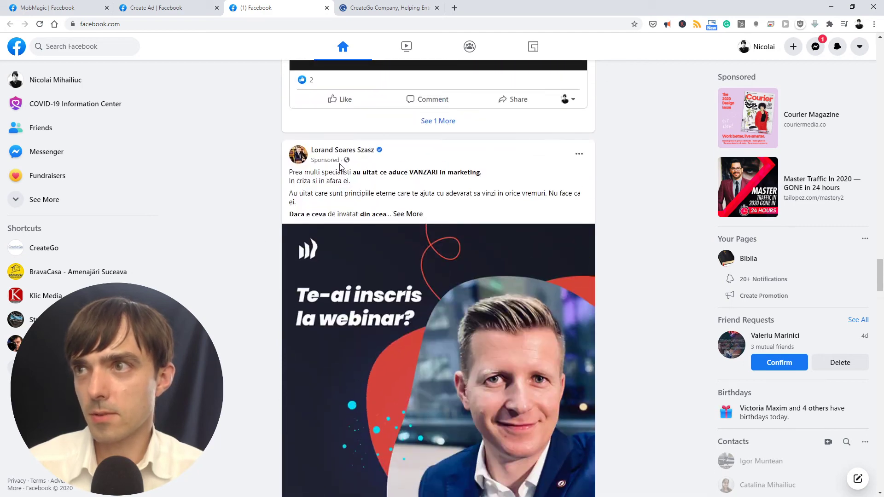
{"action": "mouse_move", "coordinate": [350, 151]}
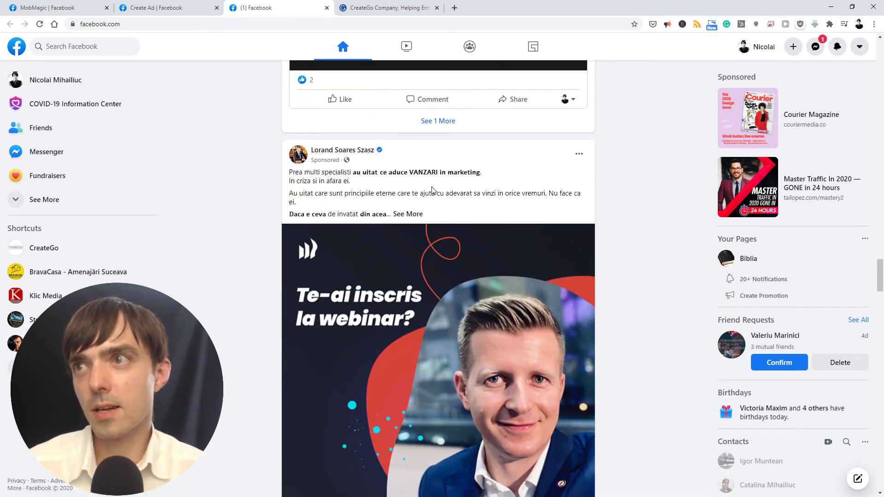
{"action": "scroll", "coordinate": [272, 192], "scroll_direction": "up", "scroll_amount": 6}
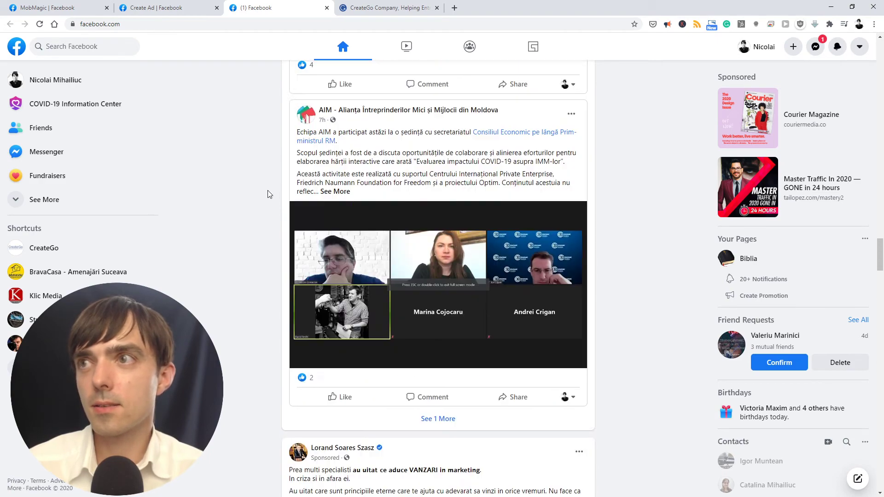
{"action": "scroll", "coordinate": [269, 196], "scroll_direction": "down", "scroll_amount": 6}
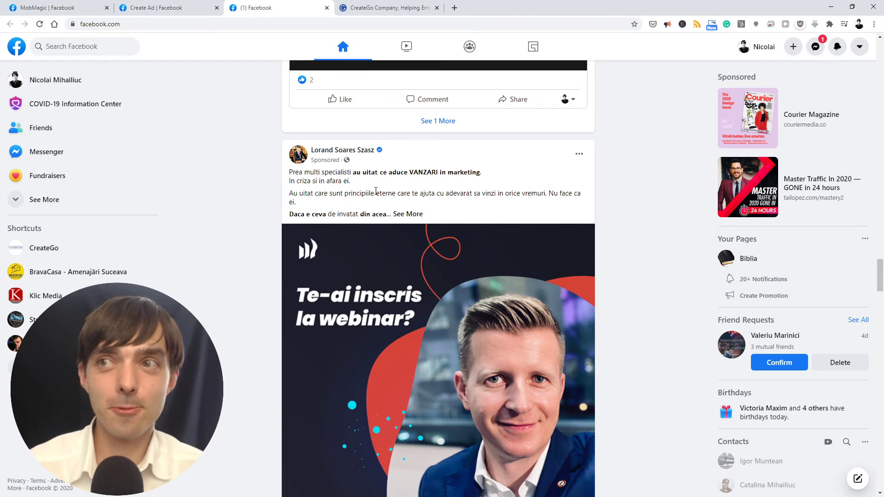
Step: Return to the boost form, try narrowing the audience's Chisinau radius to 15 mi, and discard the audience edit
{"action": "left_click", "coordinate": [171, 5]}
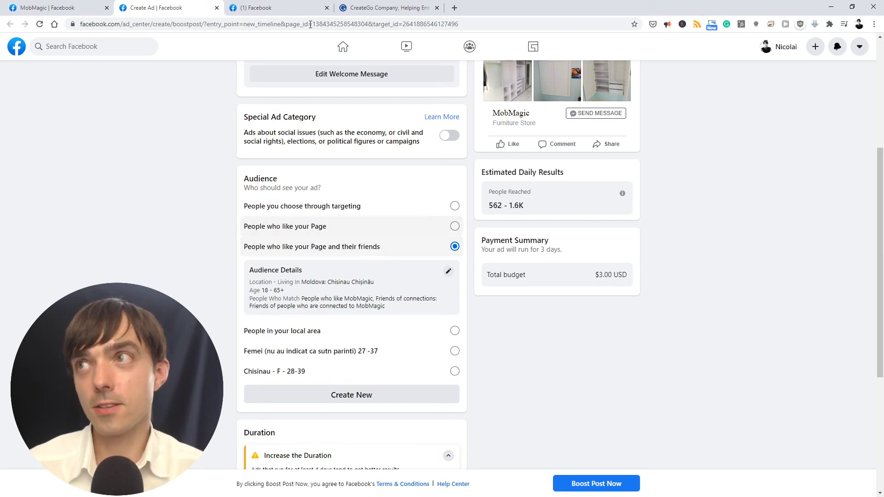
{"action": "key", "text": "ctrl+Tab"}
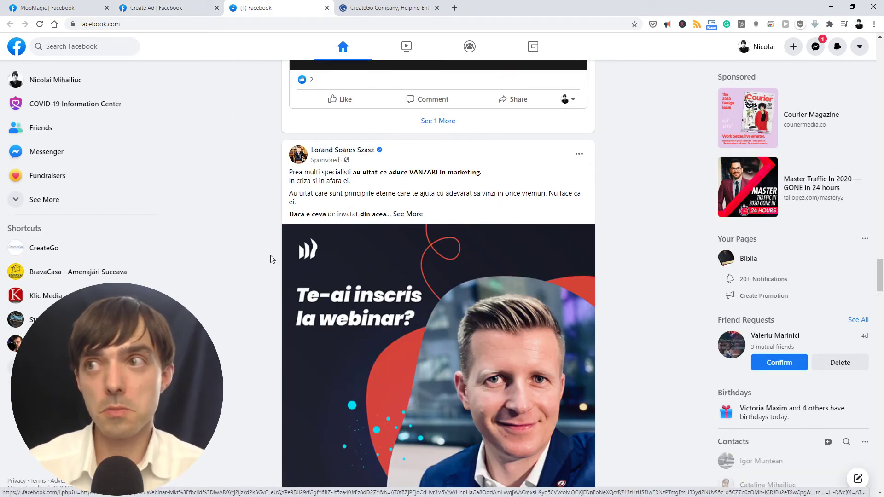
{"action": "key", "text": "ctrl+shift+Tab"}
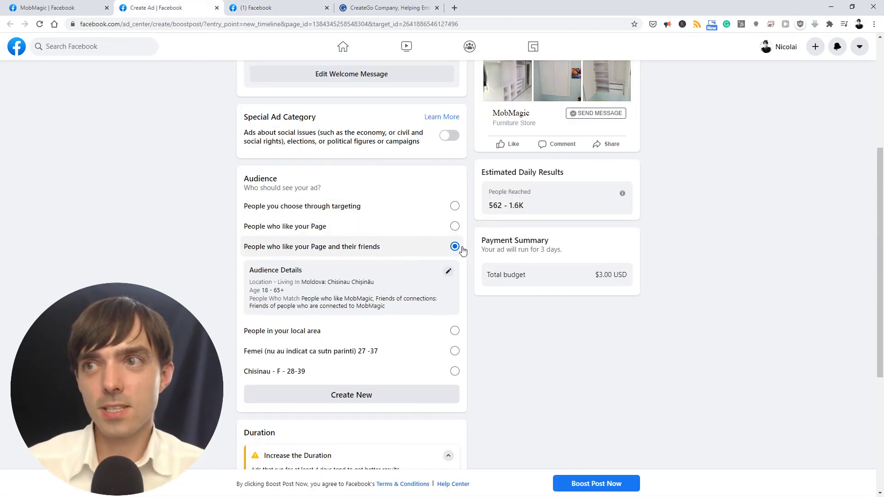
{"action": "left_click", "coordinate": [447, 273]}
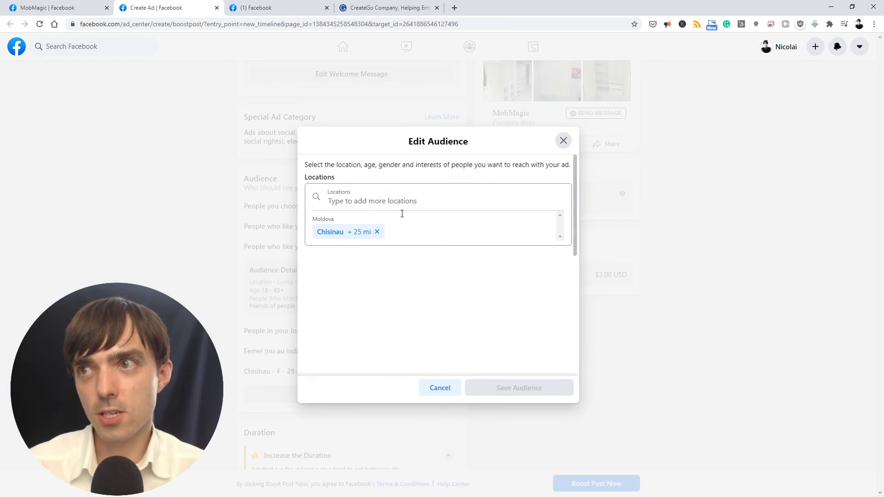
{"action": "left_click", "coordinate": [365, 232]}
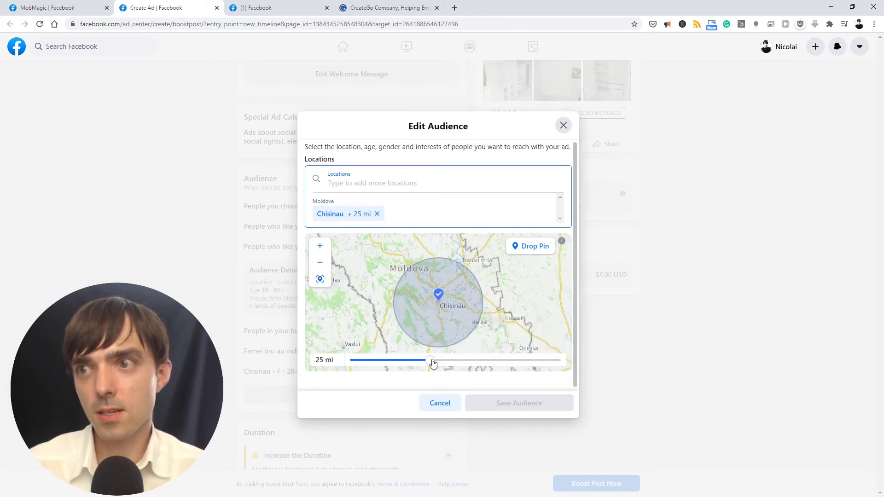
{"action": "left_click_drag", "start_coordinate": [430, 360], "coordinate": [379, 361]}
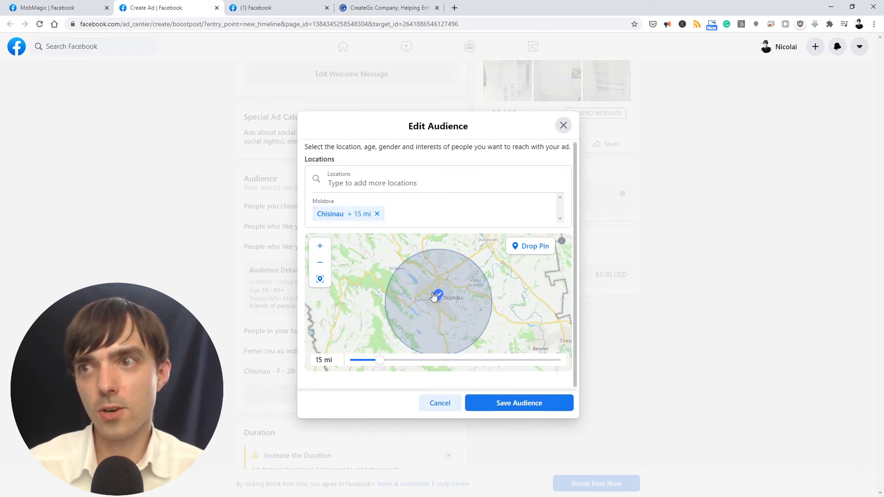
{"action": "left_click", "coordinate": [435, 405]}
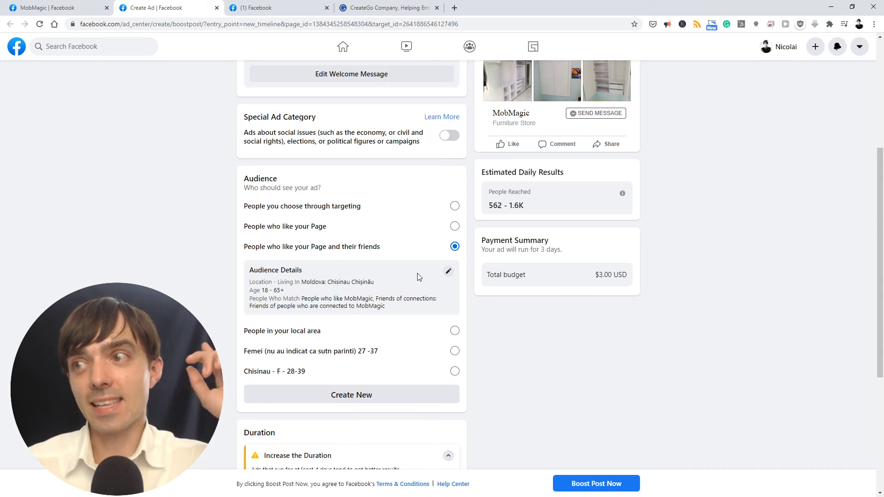
Step: Examine the follower count on the MobMagic page, and open the Courses page of the CreateGo site
{"action": "key", "text": "ctrl+shift+Tab"}
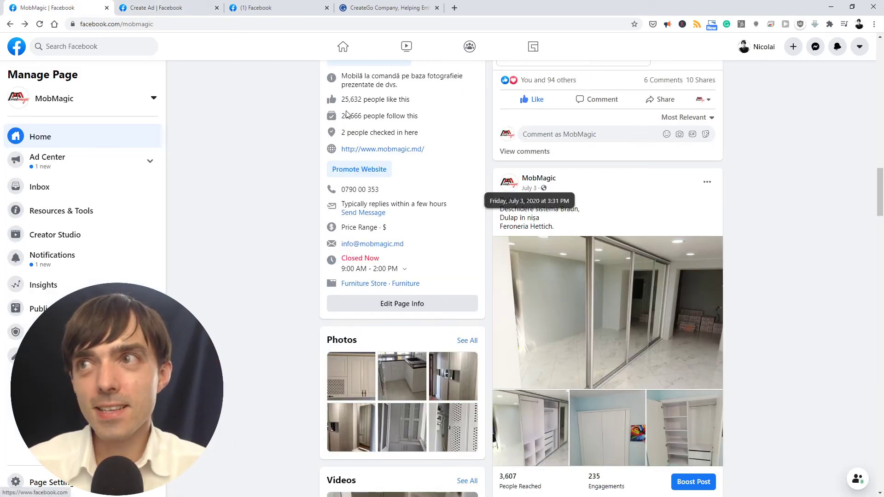
{"action": "left_click_drag", "start_coordinate": [345, 116], "coordinate": [362, 115]}
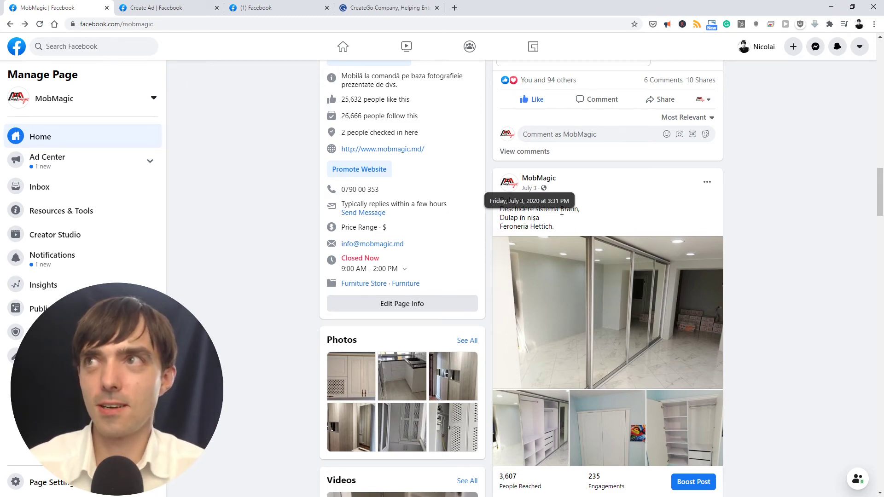
{"action": "left_click", "coordinate": [396, 7]}
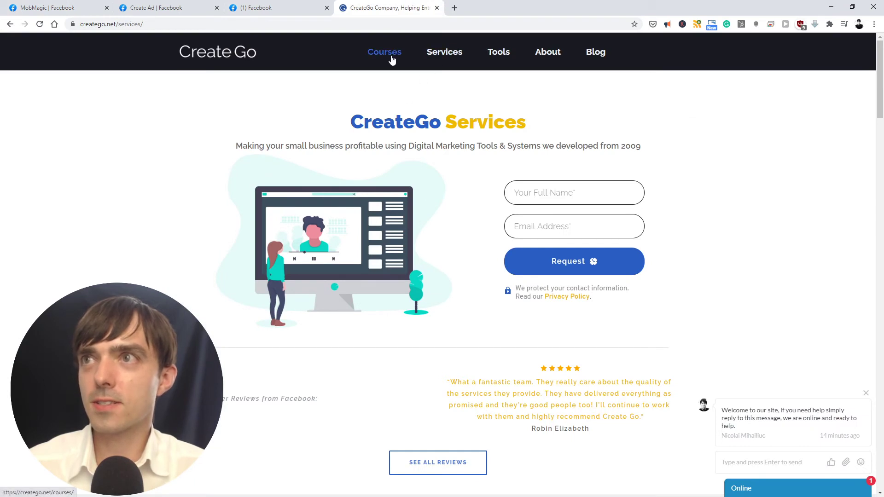
{"action": "left_click", "coordinate": [401, 50]}
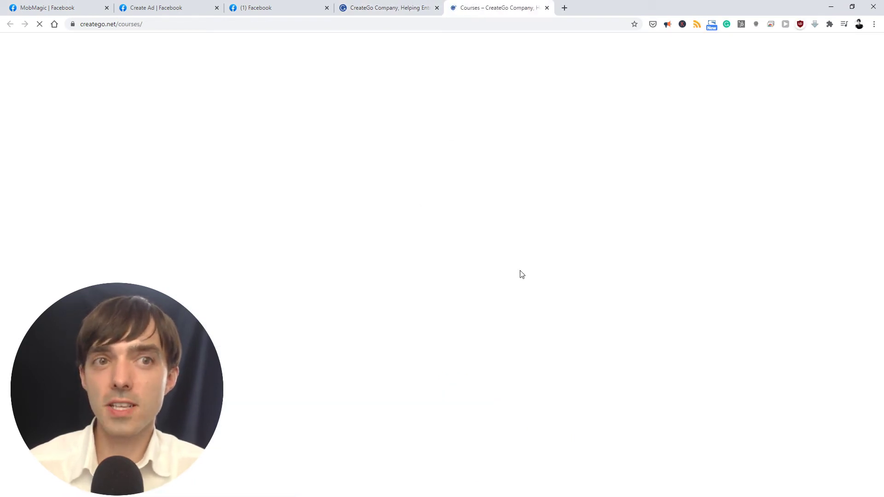
Step: Browse the CreateGo courses to find the one on organizing Facebook & Instagram contests and giveaways, and highlight its title
{"action": "scroll", "coordinate": [754, 292], "scroll_direction": "down", "scroll_amount": 2}
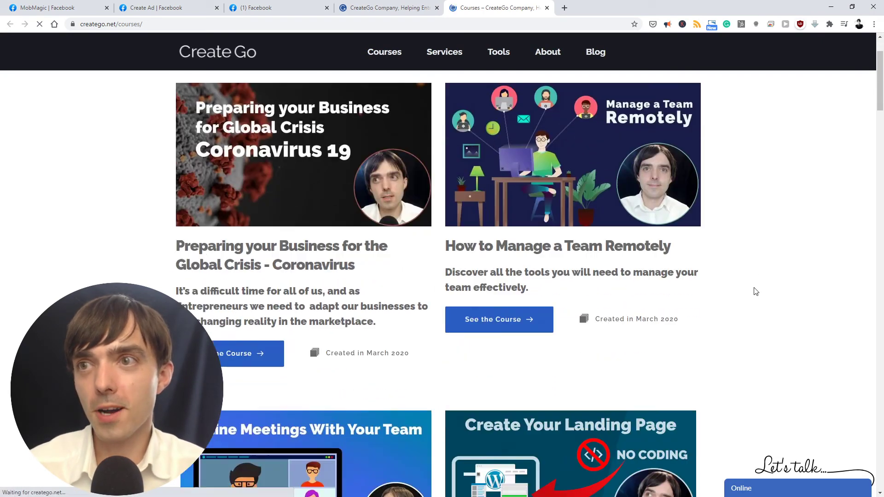
{"action": "scroll", "coordinate": [755, 292], "scroll_direction": "down", "scroll_amount": 15}
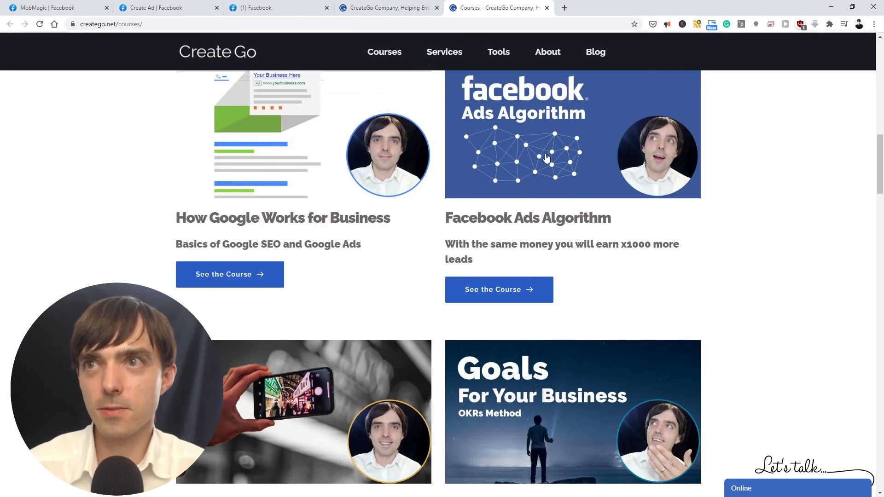
{"action": "scroll", "coordinate": [445, 260], "scroll_direction": "down", "scroll_amount": 7}
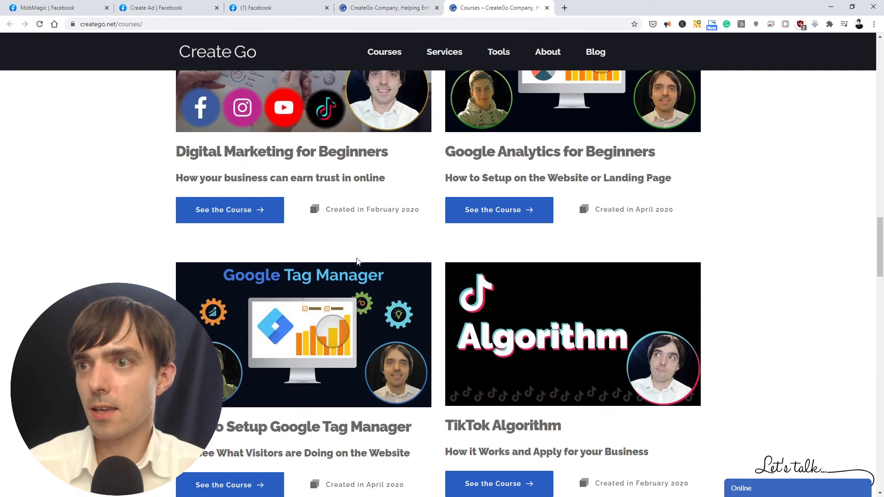
{"action": "scroll", "coordinate": [356, 258], "scroll_direction": "down", "scroll_amount": 12}
{"action": "scroll", "coordinate": [291, 344], "scroll_direction": "down", "scroll_amount": 3}
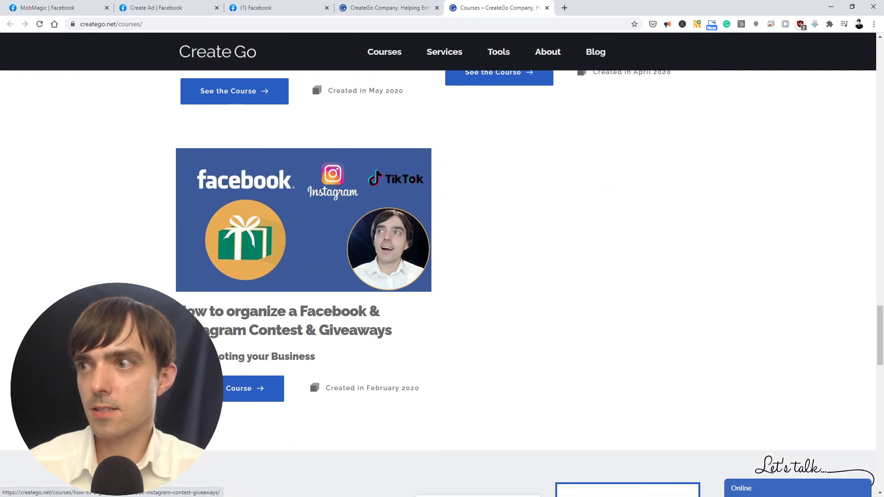
{"action": "left_click_drag", "start_coordinate": [177, 311], "coordinate": [396, 335]}
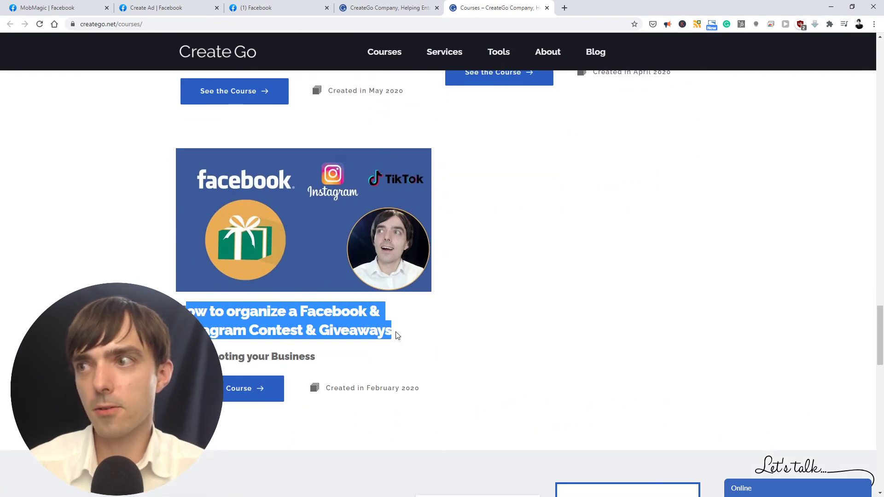
{"action": "left_click", "coordinate": [319, 329]}
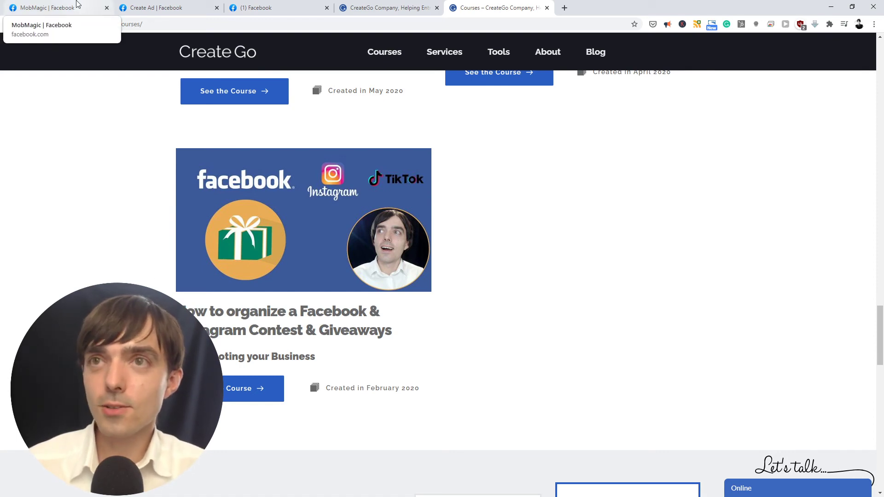
Step: Compare the MobMagic page's follower count with the number of people reached by the July 3 wardrobe post
{"action": "left_click", "coordinate": [77, 3]}
{"action": "left_click_drag", "start_coordinate": [341, 116], "coordinate": [363, 116]}
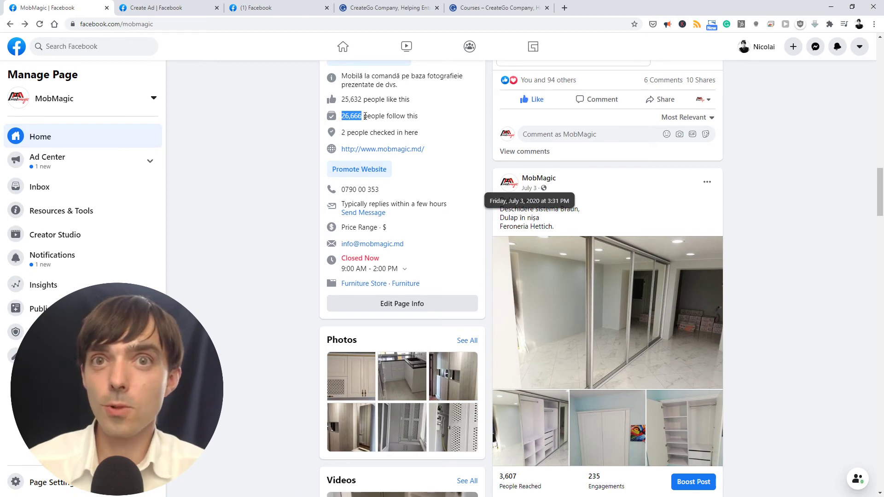
{"action": "left_click", "coordinate": [647, 210]}
{"action": "scroll", "coordinate": [644, 209], "scroll_direction": "down", "scroll_amount": 2}
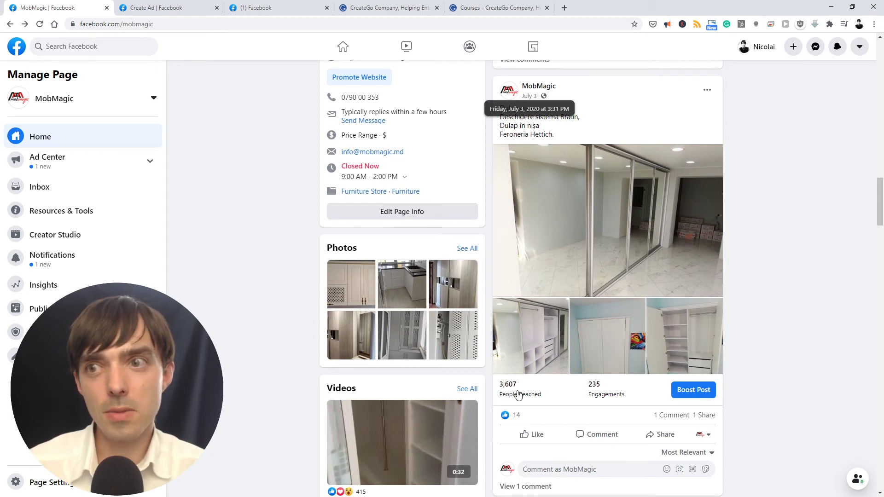
{"action": "scroll", "coordinate": [518, 395], "scroll_direction": "up", "scroll_amount": 2}
{"action": "left_click_drag", "start_coordinate": [345, 116], "coordinate": [360, 116]}
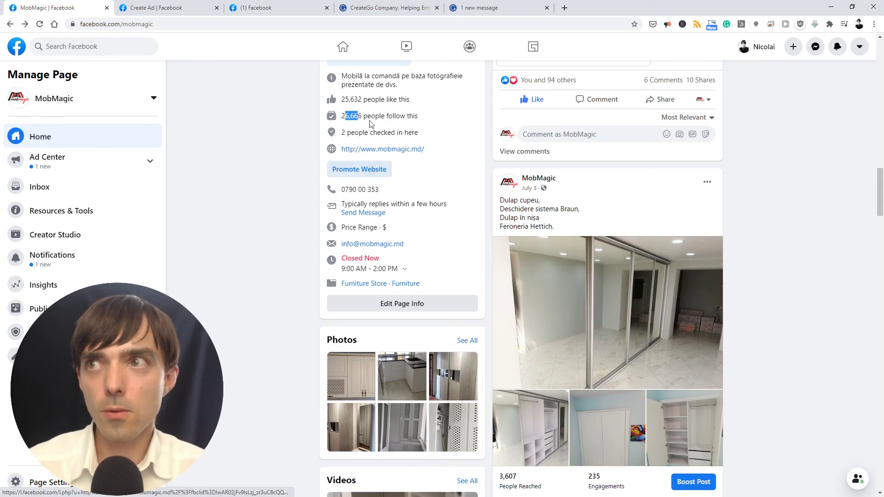
{"action": "left_click_drag", "start_coordinate": [341, 116], "coordinate": [361, 113]}
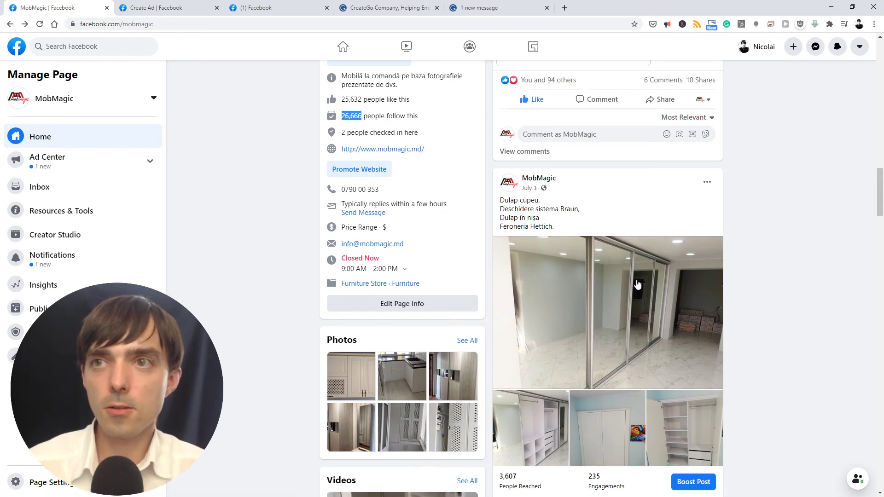
Step: Check the wardrobe post's reactions, view its photos in the photo viewer, and return to the page
{"action": "scroll", "coordinate": [631, 304], "scroll_direction": "down", "scroll_amount": 1}
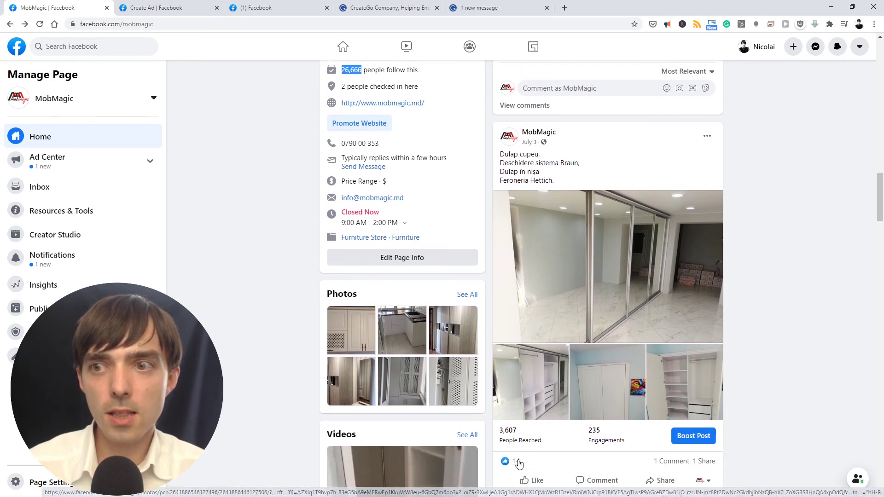
{"action": "left_click", "coordinate": [581, 202]}
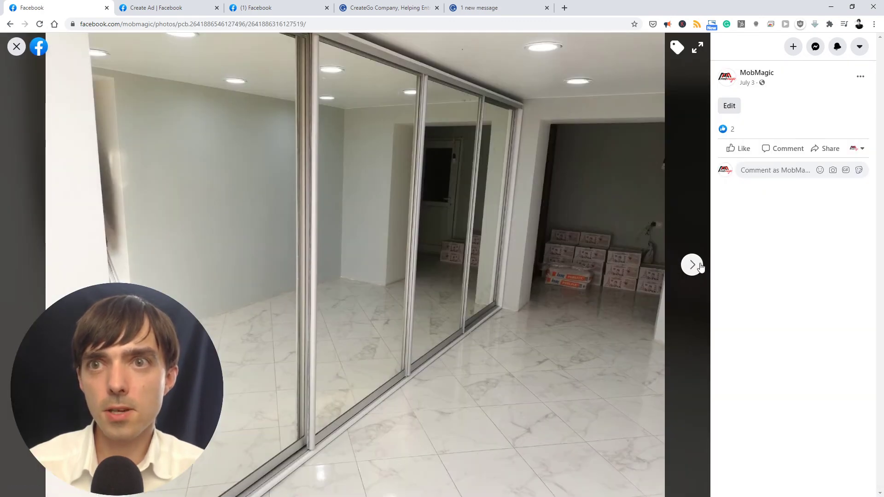
{"action": "left_click", "coordinate": [693, 265]}
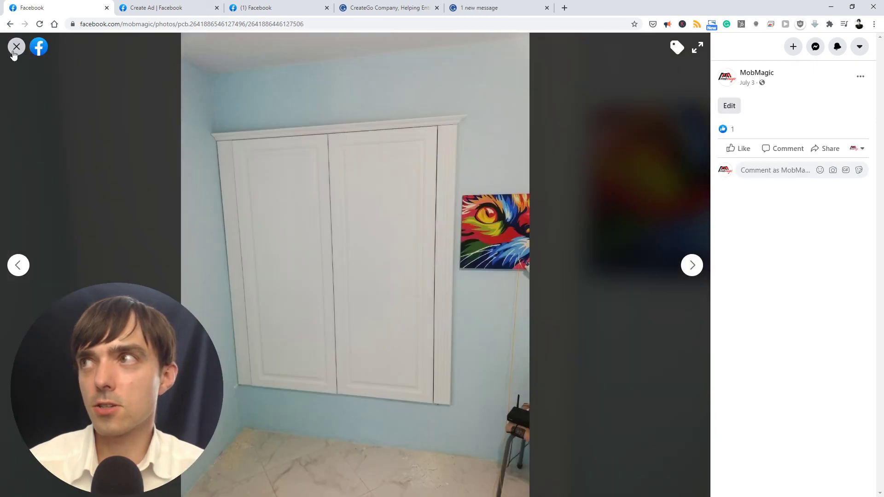
{"action": "left_click", "coordinate": [17, 46]}
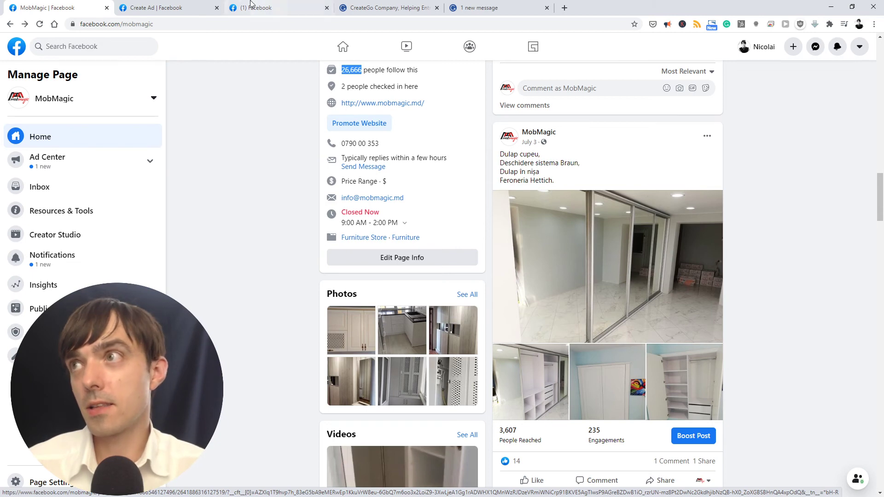
Step: Review the boost form's audience and duration settings alongside the page's like and follower counts
{"action": "left_click", "coordinate": [171, 5]}
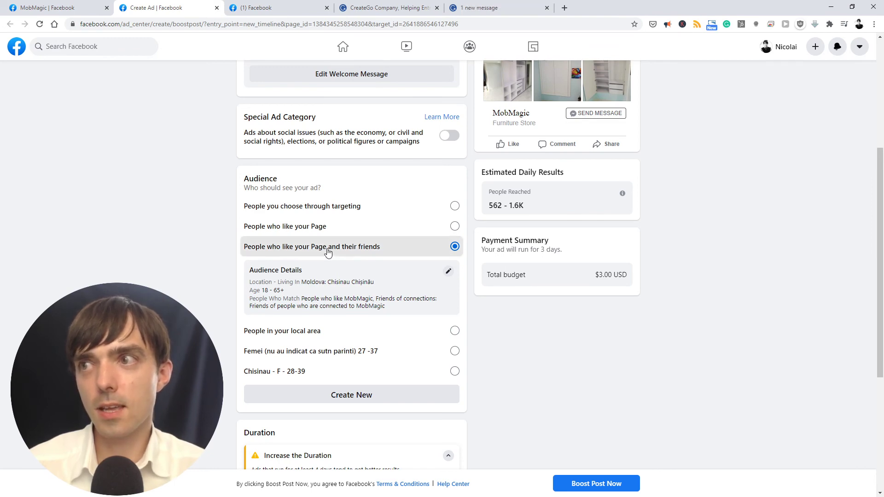
{"action": "scroll", "coordinate": [368, 404], "scroll_direction": "down", "scroll_amount": 3}
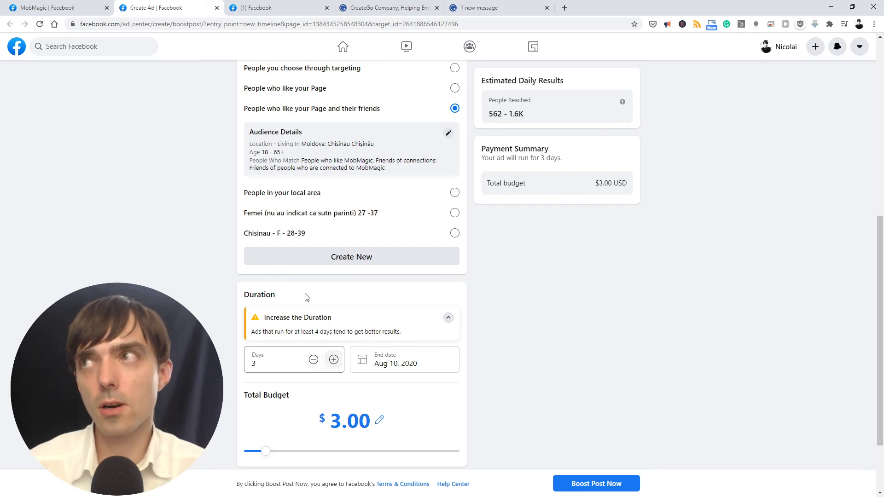
{"action": "left_click", "coordinate": [76, 5]}
{"action": "scroll", "coordinate": [325, 198], "scroll_direction": "up", "scroll_amount": 3}
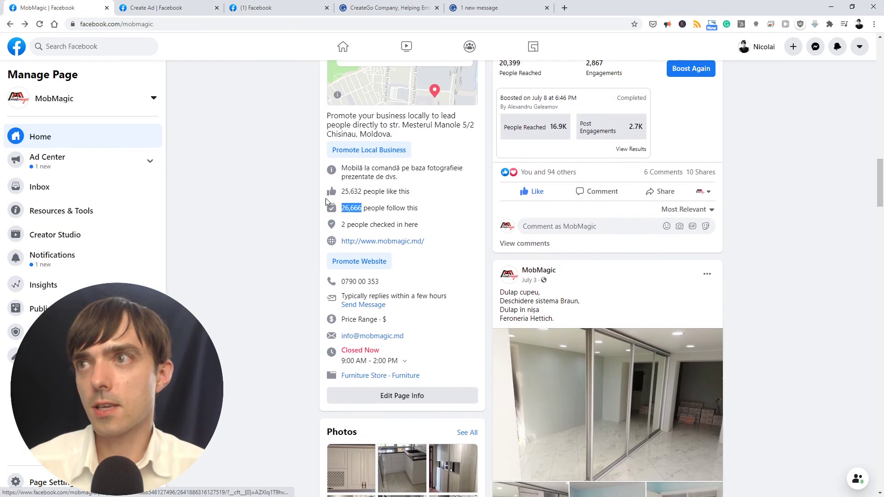
Step: Exclude Instagram from the boost's placements, keeping Facebook and Messenger
{"action": "left_click", "coordinate": [157, 7]}
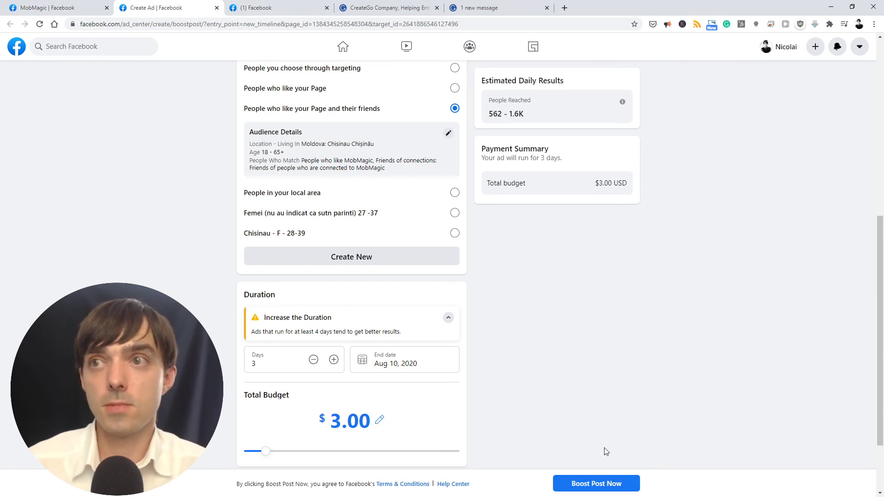
{"action": "scroll", "coordinate": [605, 449], "scroll_direction": "down", "scroll_amount": 2}
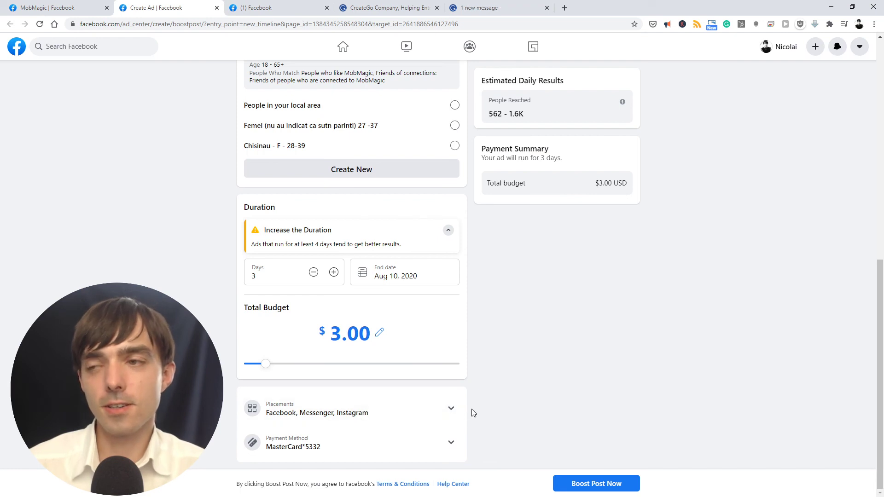
{"action": "left_click", "coordinate": [450, 408]}
{"action": "scroll", "coordinate": [443, 409], "scroll_direction": "down", "scroll_amount": 2}
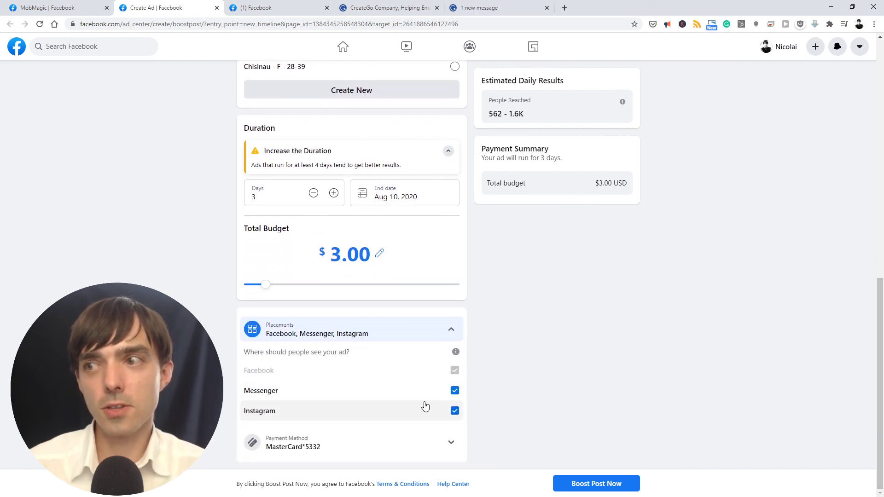
{"action": "left_click", "coordinate": [455, 411]}
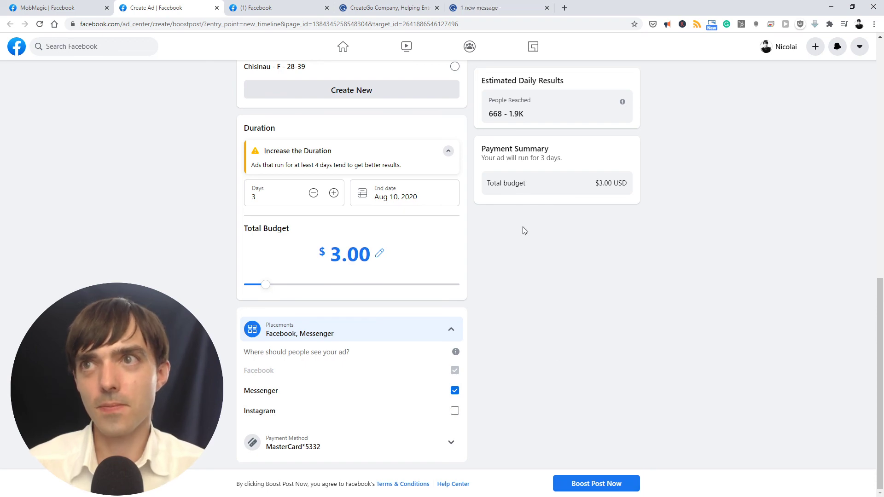
Step: Examine the people reached and post engagements of the kitchen post boosted on July 8 on the MobMagic page
{"action": "scroll", "coordinate": [523, 230], "scroll_direction": "up", "scroll_amount": 5}
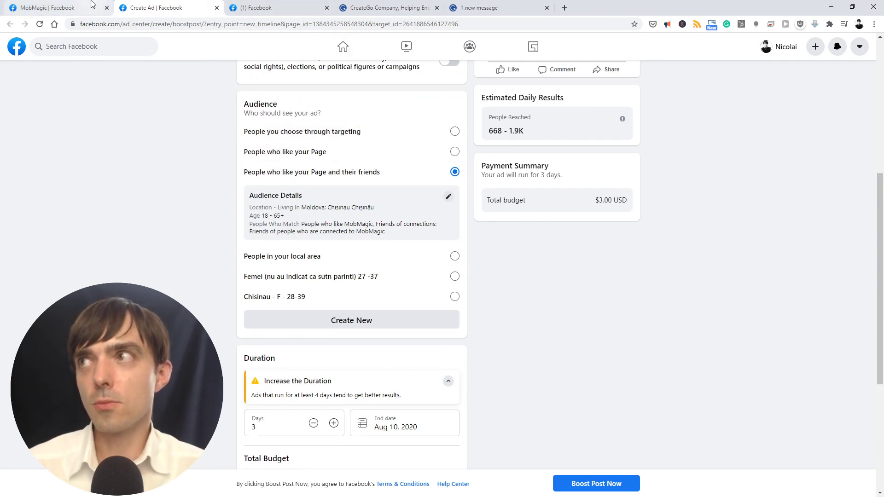
{"action": "left_click", "coordinate": [46, 8]}
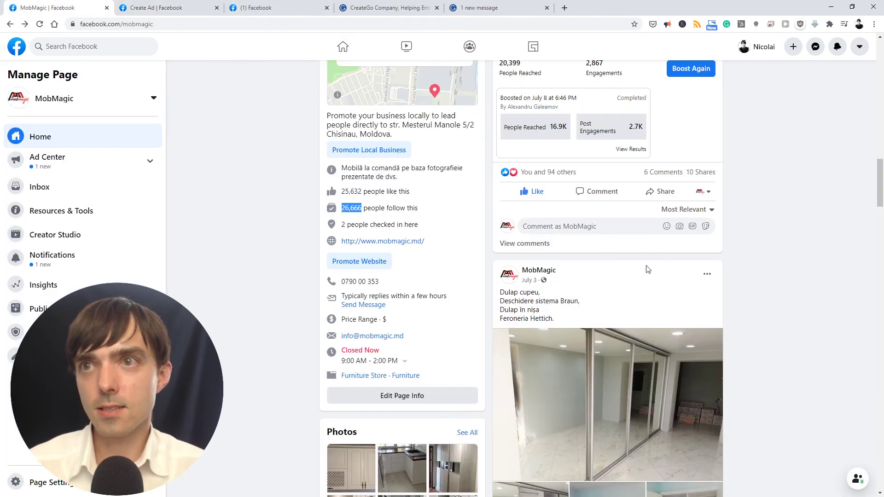
{"action": "scroll", "coordinate": [647, 269], "scroll_direction": "up", "scroll_amount": 3}
{"action": "left_click_drag", "start_coordinate": [518, 266], "coordinate": [616, 271]}
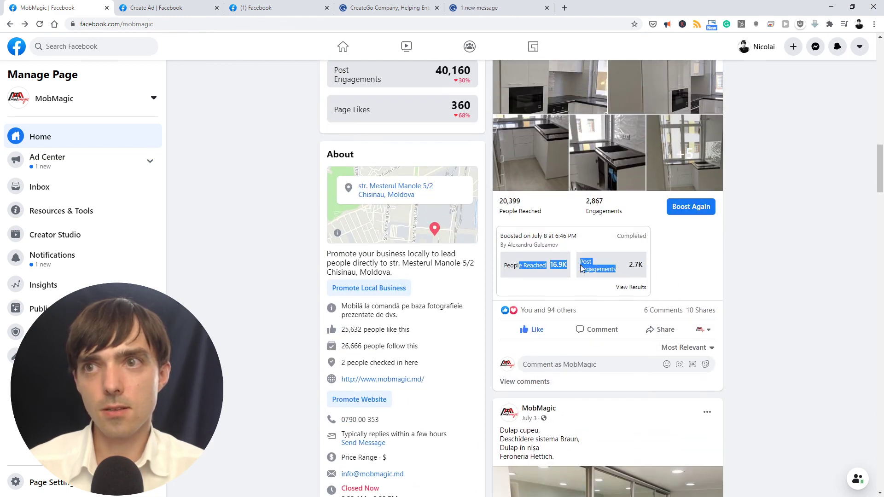
Step: Examine the people reached and post engagements of the classic island kitchen post boosted on August 3
{"action": "left_click", "coordinate": [623, 271]}
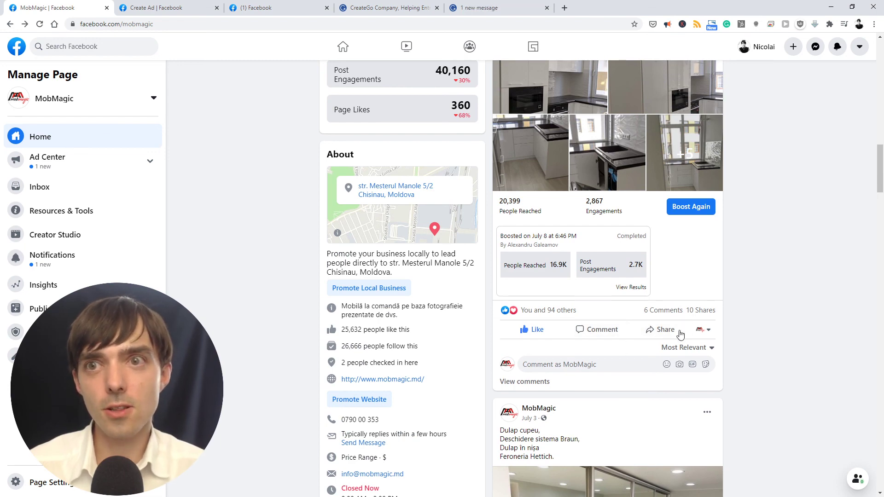
{"action": "scroll", "coordinate": [734, 301], "scroll_direction": "up", "scroll_amount": 4}
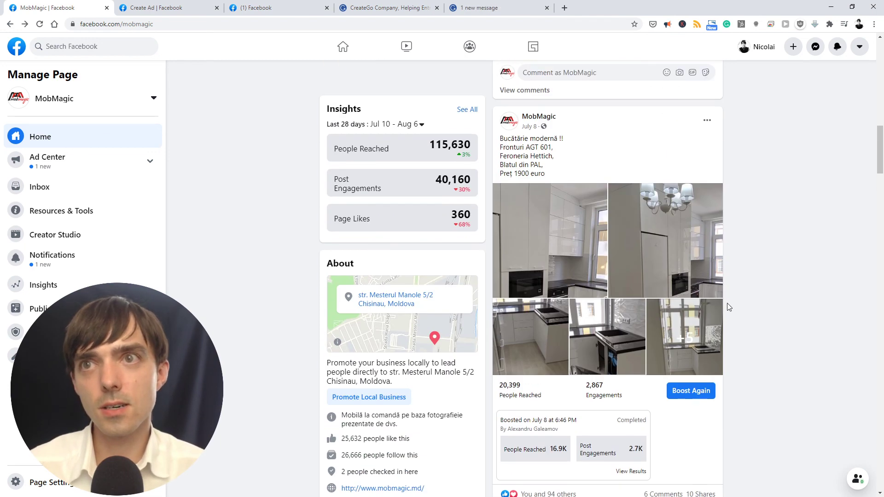
{"action": "scroll", "coordinate": [729, 307], "scroll_direction": "up", "scroll_amount": 4}
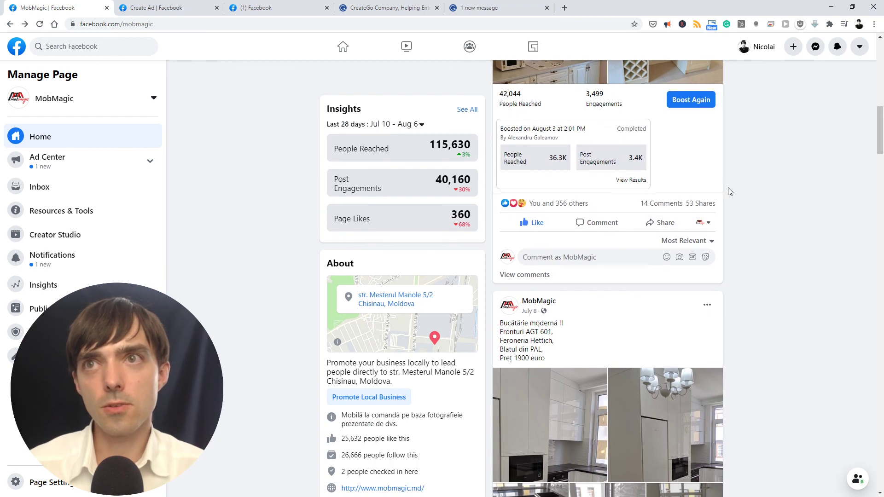
{"action": "scroll", "coordinate": [729, 192], "scroll_direction": "up", "scroll_amount": 6}
{"action": "scroll", "coordinate": [704, 223], "scroll_direction": "down", "scroll_amount": 1}
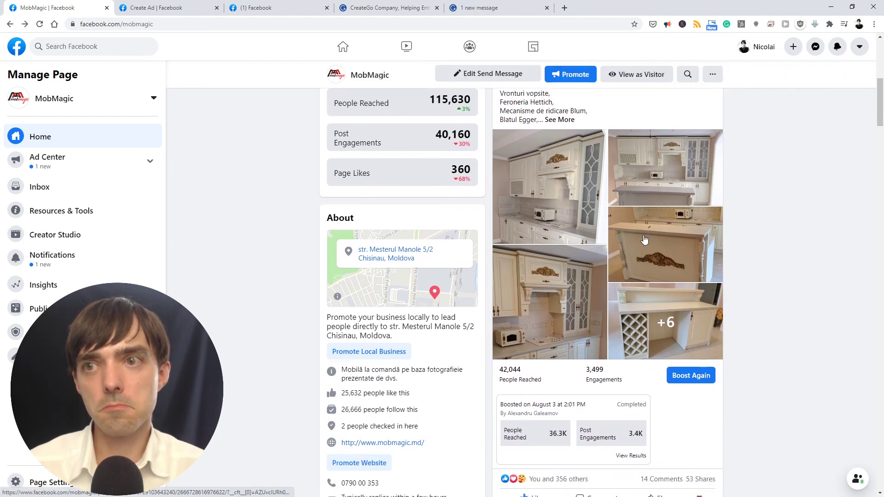
{"action": "scroll", "coordinate": [644, 239], "scroll_direction": "down", "scroll_amount": 2}
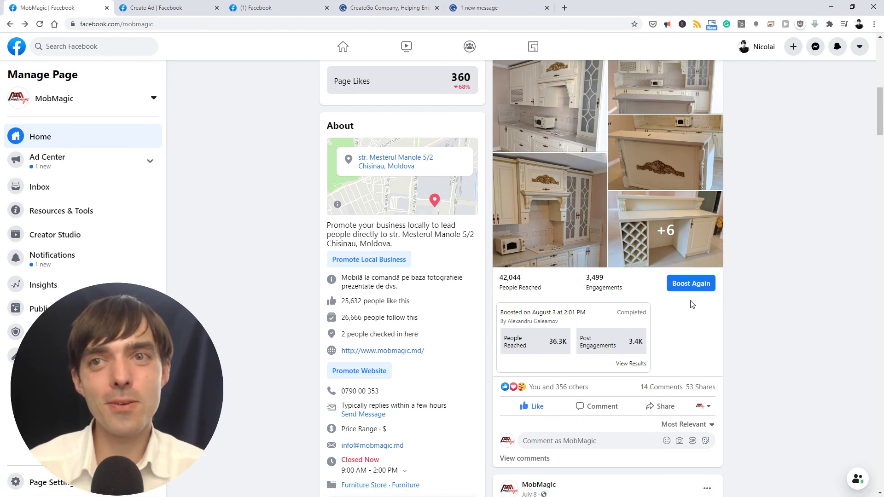
{"action": "scroll", "coordinate": [722, 288], "scroll_direction": "up", "scroll_amount": 2}
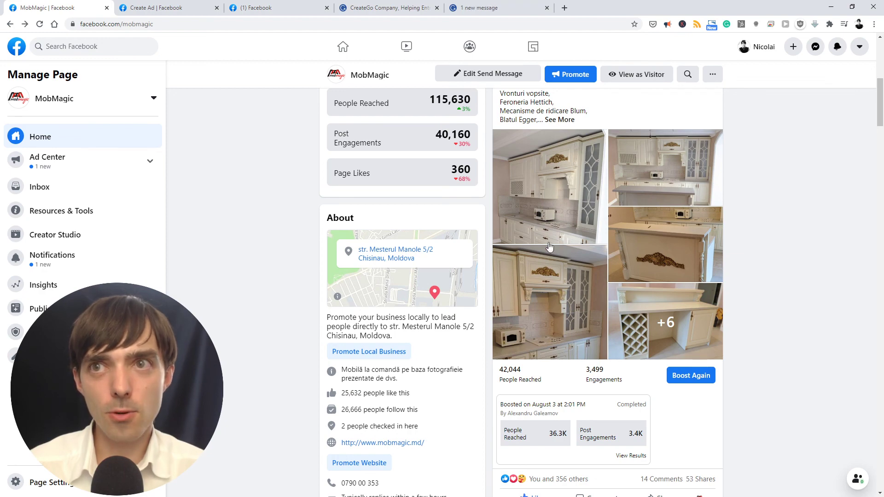
Step: Compare the reach and engagements of the unboosted July 3 wardrobe post with the boosted July 8 kitchen post
{"action": "scroll", "coordinate": [759, 301], "scroll_direction": "down", "scroll_amount": 10}
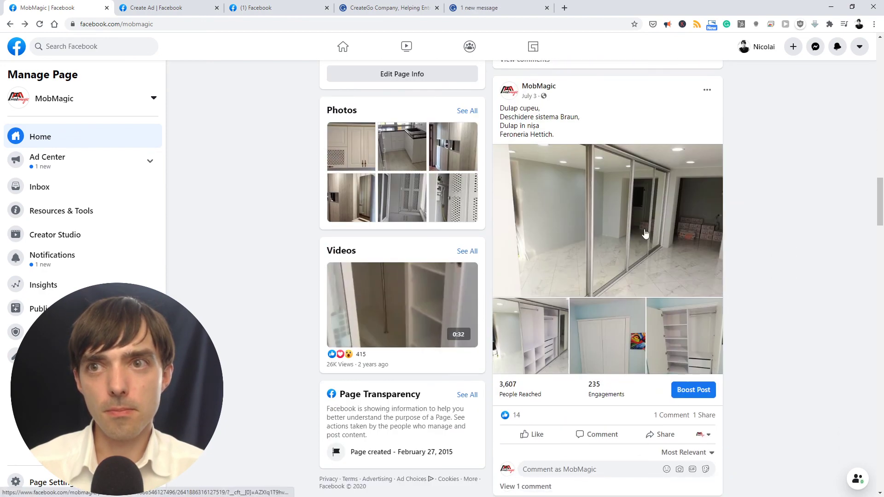
{"action": "scroll", "coordinate": [599, 292], "scroll_direction": "down", "scroll_amount": 1}
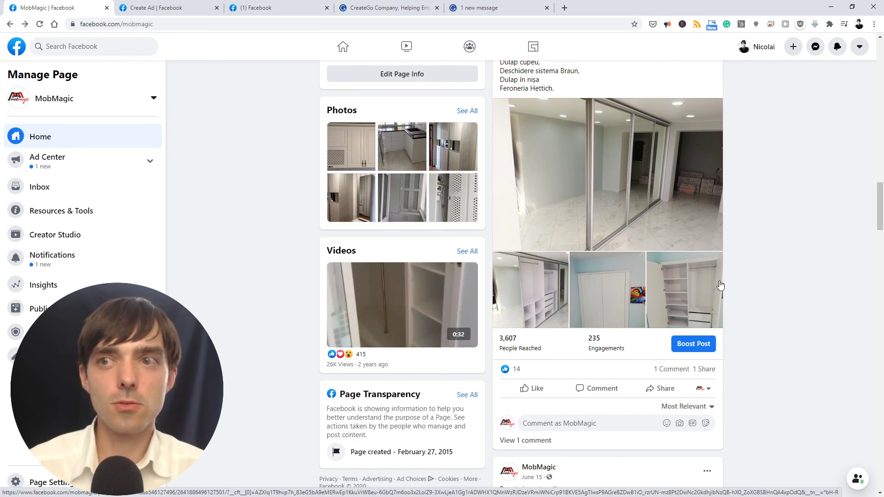
{"action": "scroll", "coordinate": [709, 274], "scroll_direction": "up", "scroll_amount": 10}
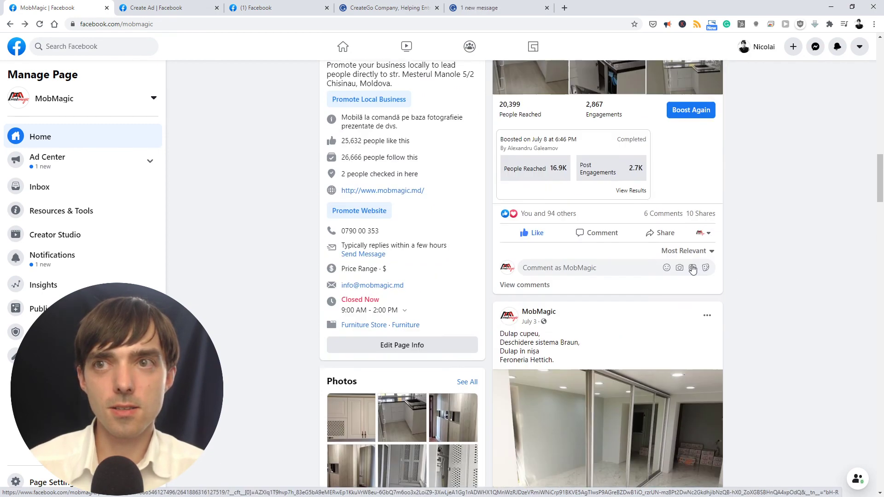
{"action": "scroll", "coordinate": [689, 271], "scroll_direction": "down", "scroll_amount": 2}
{"action": "scroll", "coordinate": [690, 271], "scroll_direction": "down", "scroll_amount": 1}
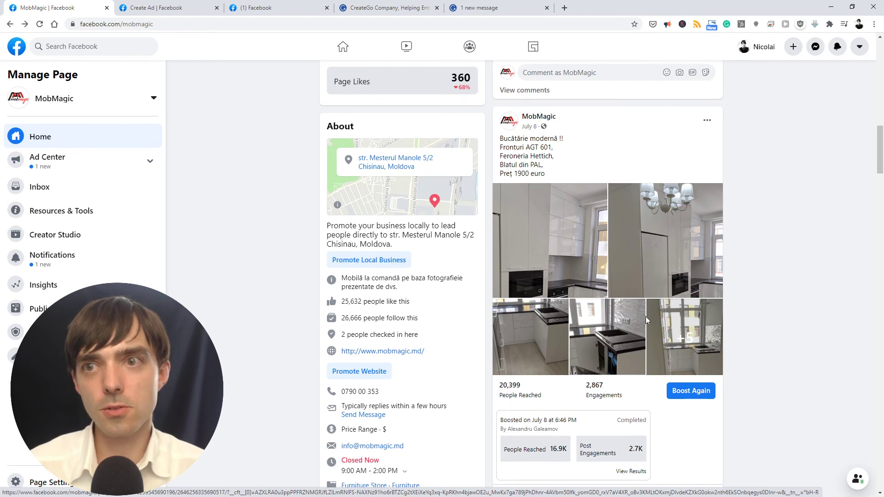
Step: Revisit the classic kitchen post's boost figures and review the page's 28-day Insights summary
{"action": "scroll", "coordinate": [647, 315], "scroll_direction": "up", "scroll_amount": 2}
{"action": "scroll", "coordinate": [649, 314], "scroll_direction": "up", "scroll_amount": 6}
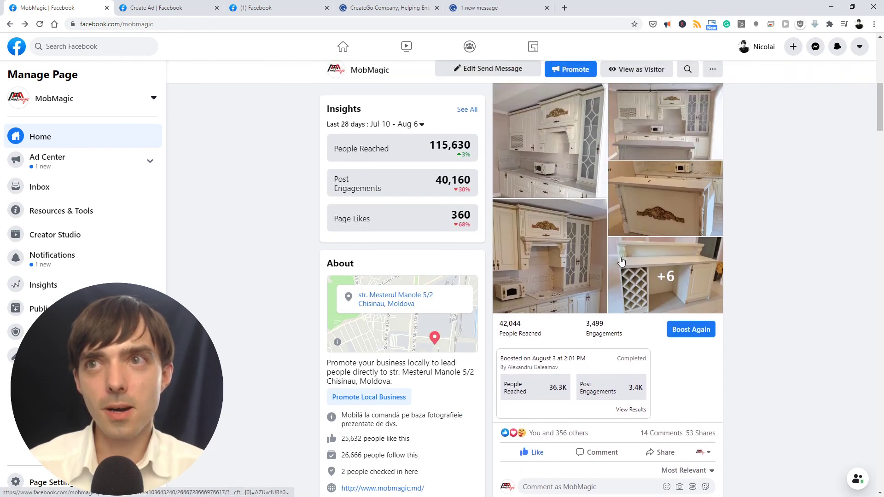
{"action": "scroll", "coordinate": [622, 261], "scroll_direction": "up", "scroll_amount": 1}
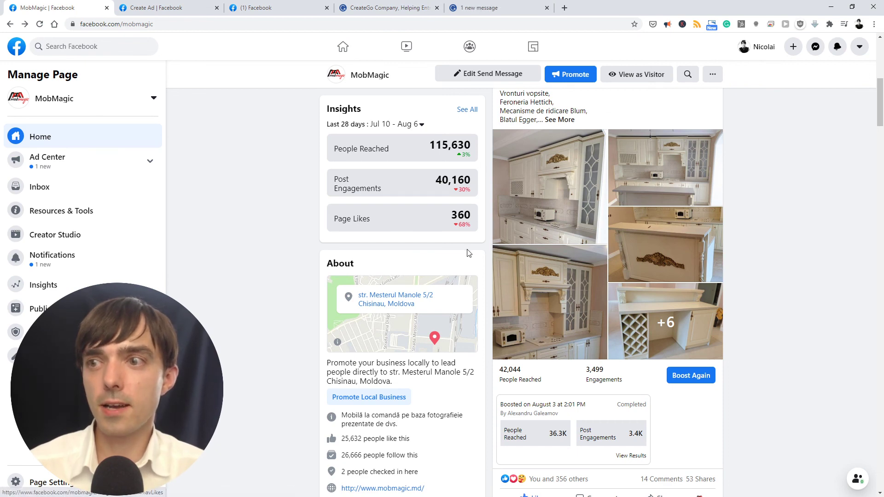
{"action": "scroll", "coordinate": [502, 102], "scroll_direction": "down", "scroll_amount": 1}
{"action": "scroll", "coordinate": [492, 281], "scroll_direction": "up", "scroll_amount": 2}
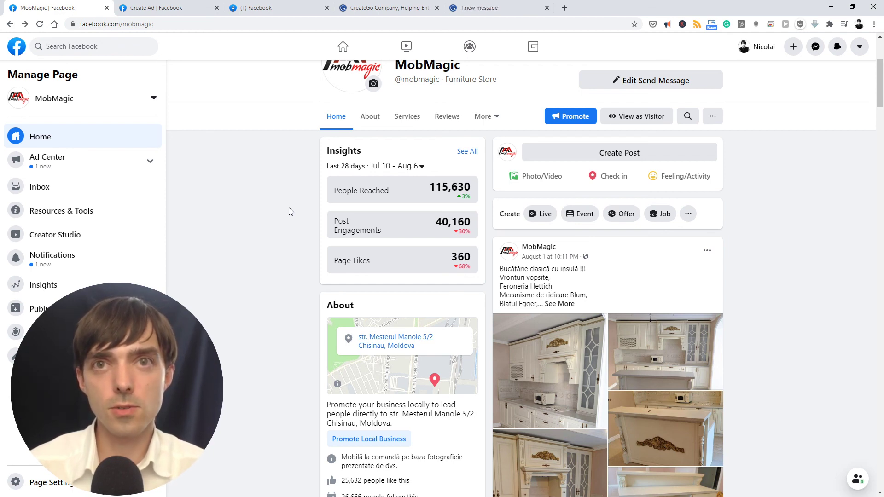
Step: Switch to the CreateGo services page and review the prices of Landing Page Creation and the CreateGo Factory service
{"action": "left_click", "coordinate": [389, 8]}
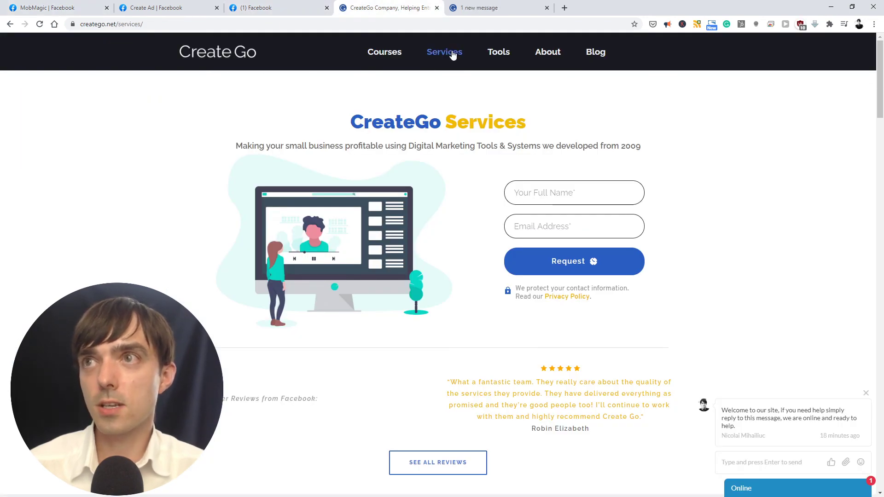
{"action": "scroll", "coordinate": [507, 162], "scroll_direction": "down", "scroll_amount": 7}
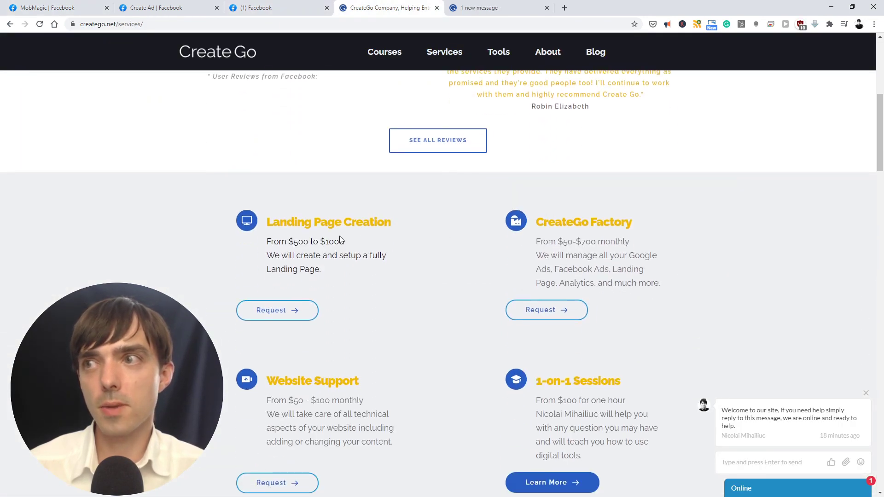
{"action": "left_click_drag", "start_coordinate": [267, 241], "coordinate": [368, 258]}
{"action": "left_click", "coordinate": [383, 266]}
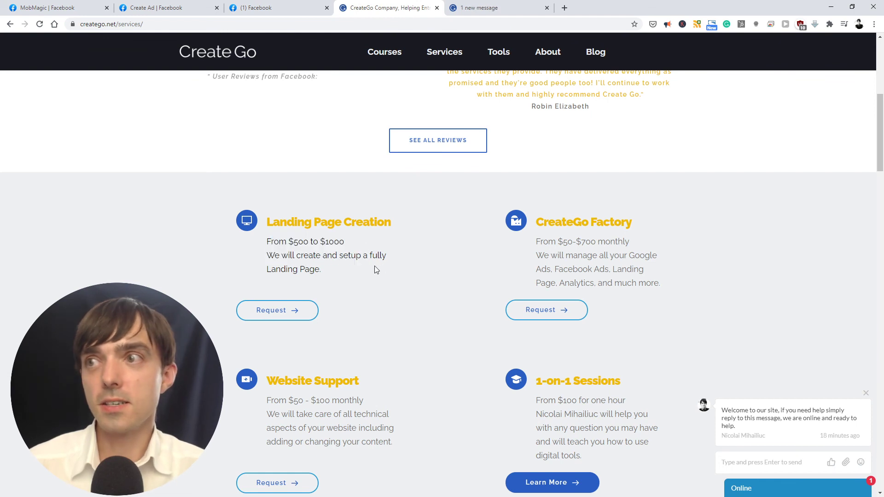
{"action": "left_click_drag", "start_coordinate": [537, 241], "coordinate": [592, 242]}
{"action": "left_click", "coordinate": [590, 241]}
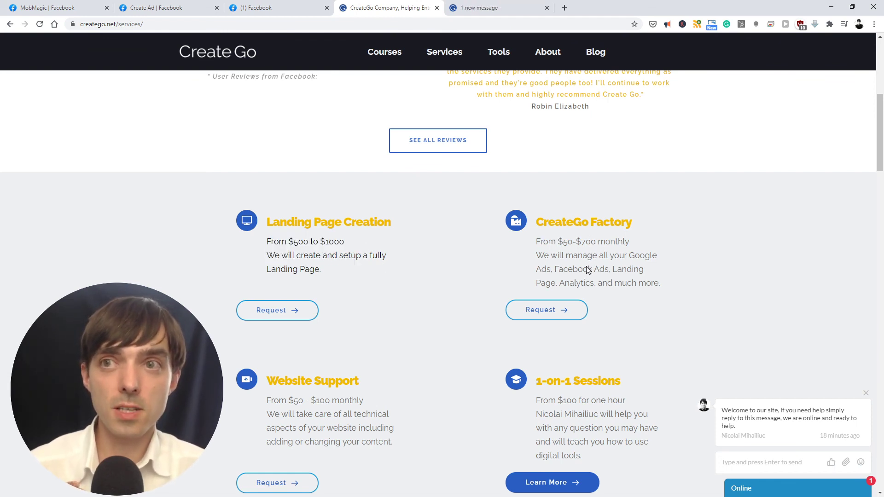
{"action": "left_click_drag", "start_coordinate": [558, 242], "coordinate": [571, 244]}
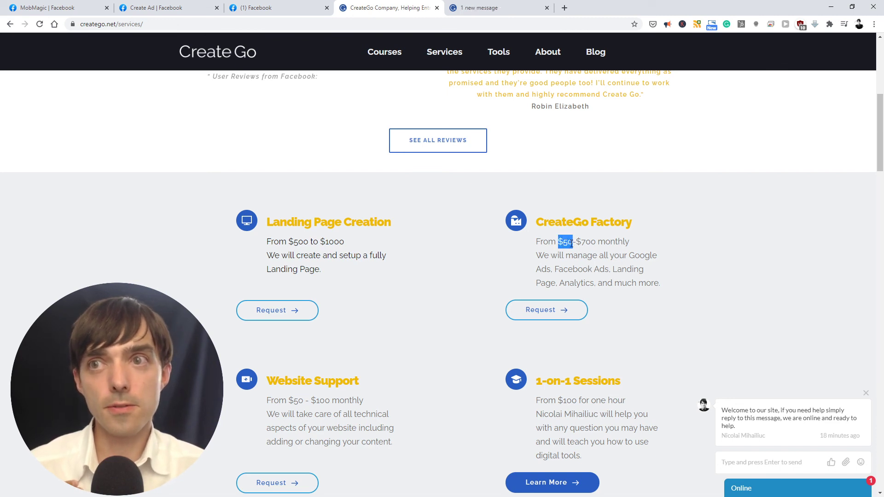
{"action": "left_click_drag", "start_coordinate": [288, 241], "coordinate": [308, 241]}
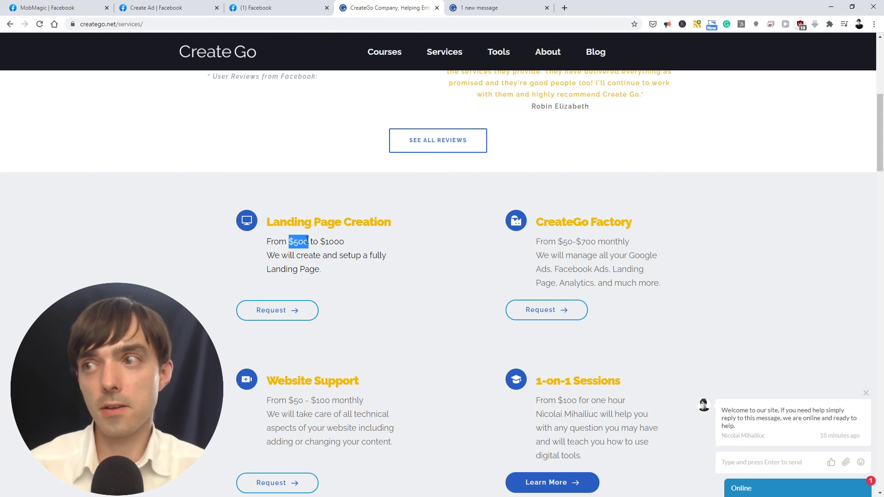
{"action": "scroll", "coordinate": [427, 270], "scroll_direction": "up", "scroll_amount": 1}
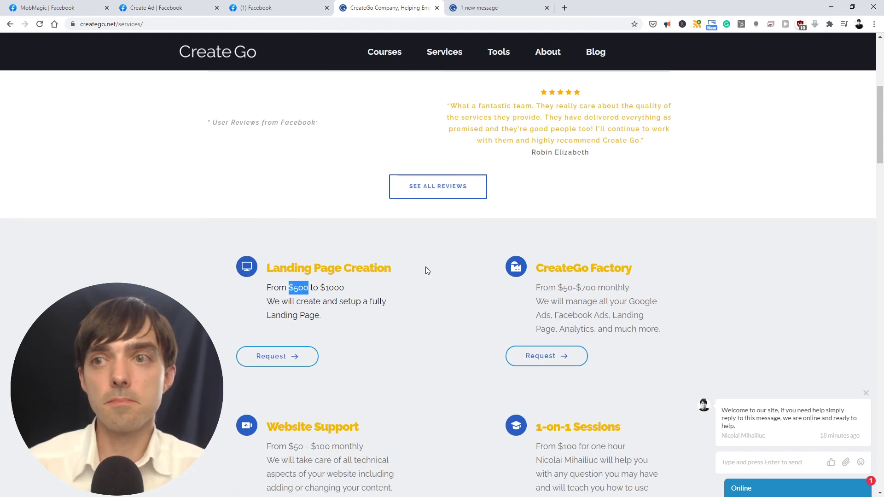